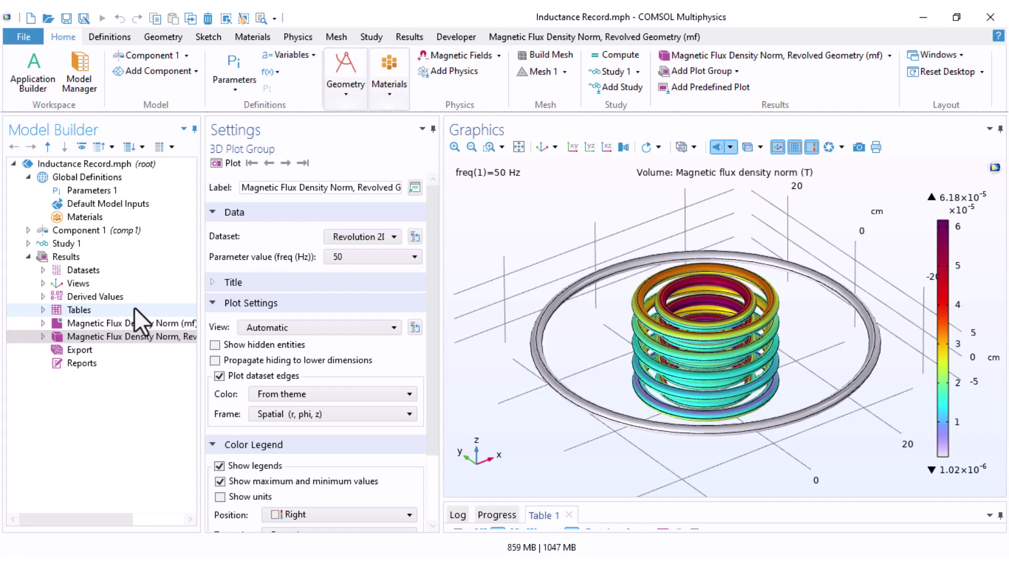
Add 2D plot groups 3–6 under Results and open the Study 1/Solution 1 dataset.
{"action": "right_click", "coordinate": [67, 259]}
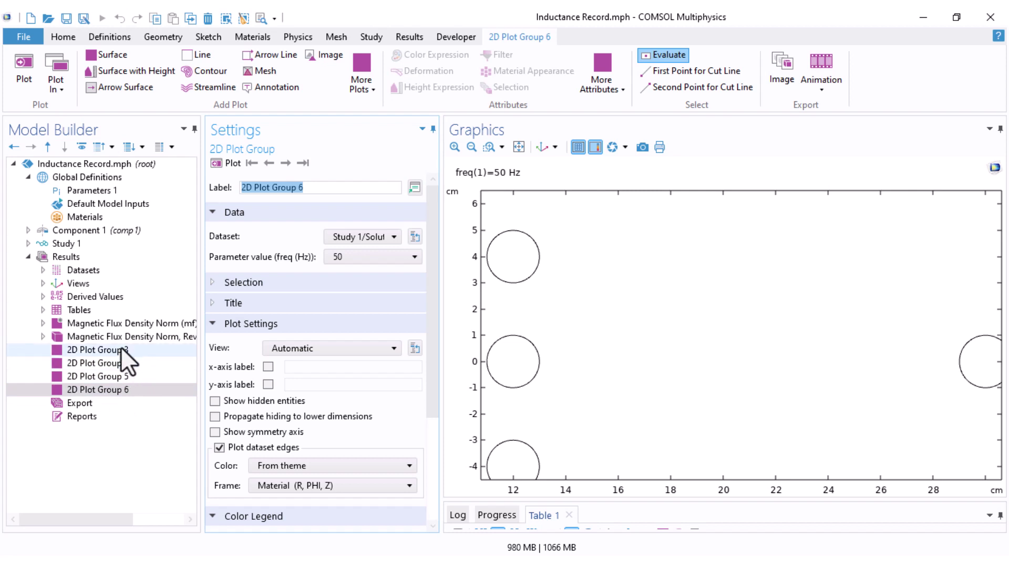
{"action": "left_click", "coordinate": [41, 271]}
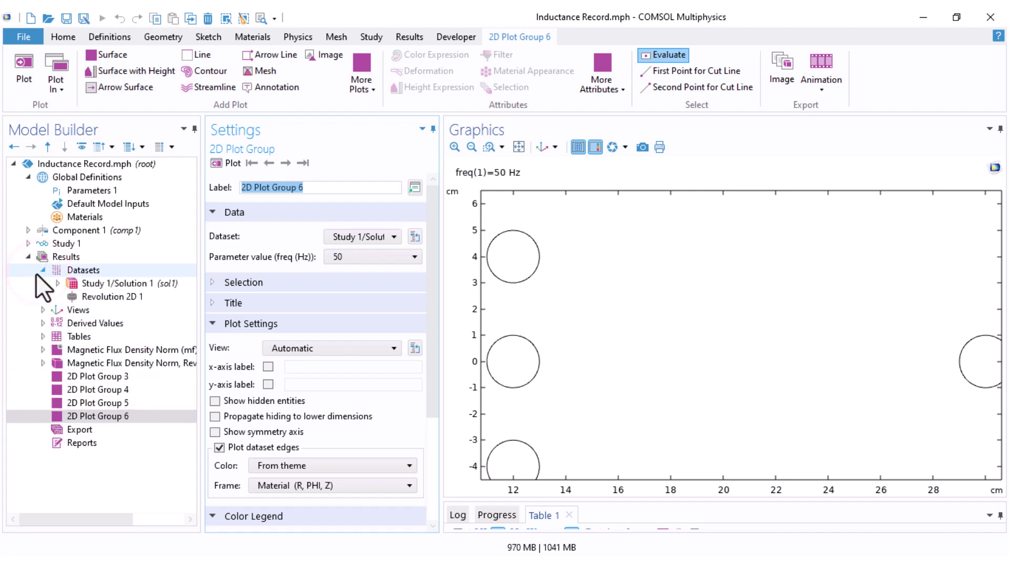
{"action": "left_click", "coordinate": [72, 284]}
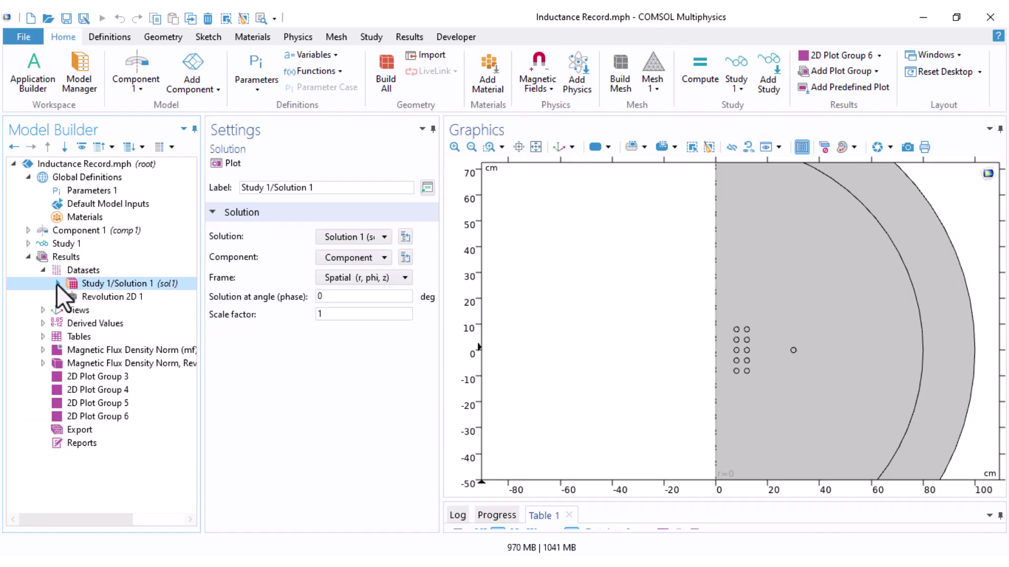
Delete the domain selection from the Study 1/Solution 1 dataset and confirm.
{"action": "left_click", "coordinate": [57, 283]}
{"action": "left_click", "coordinate": [100, 296]}
{"action": "right_click", "coordinate": [109, 298]}
{"action": "left_click", "coordinate": [135, 307]}
{"action": "left_click", "coordinate": [544, 345]}
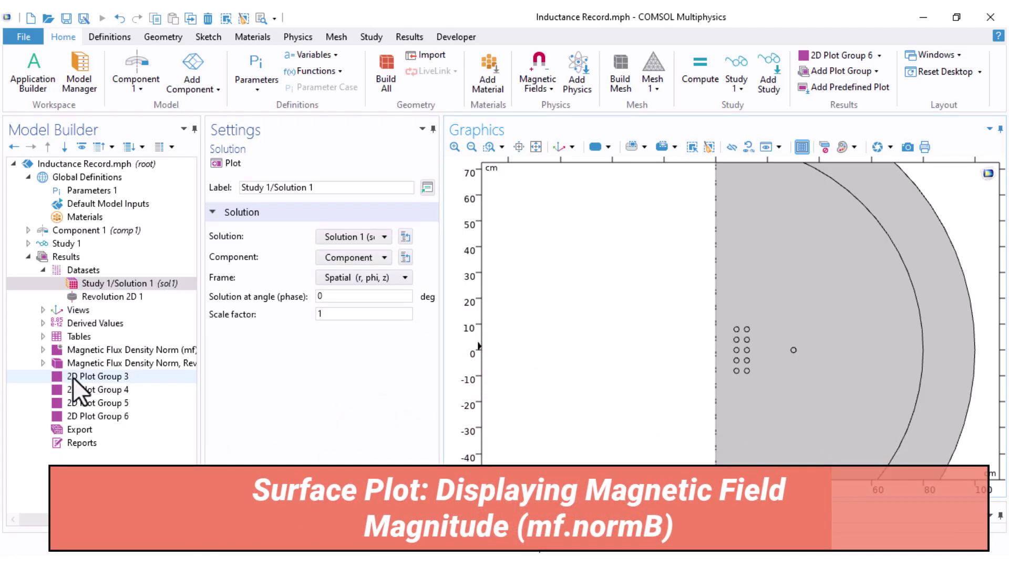
Add a Surface plot to 2D Plot Group 3.
{"action": "left_click", "coordinate": [72, 377]}
{"action": "right_click", "coordinate": [72, 378]}
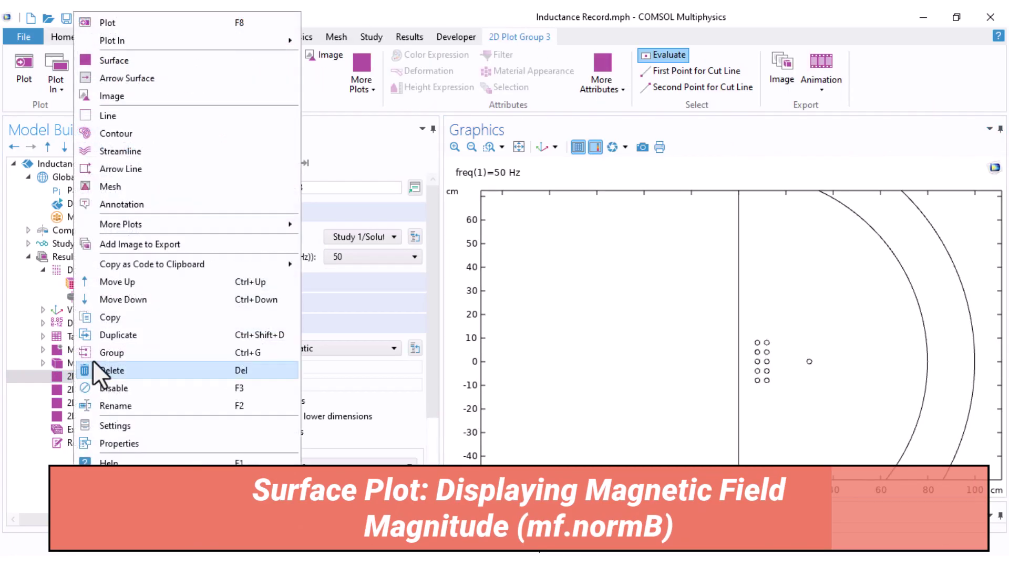
{"action": "left_click", "coordinate": [118, 64]}
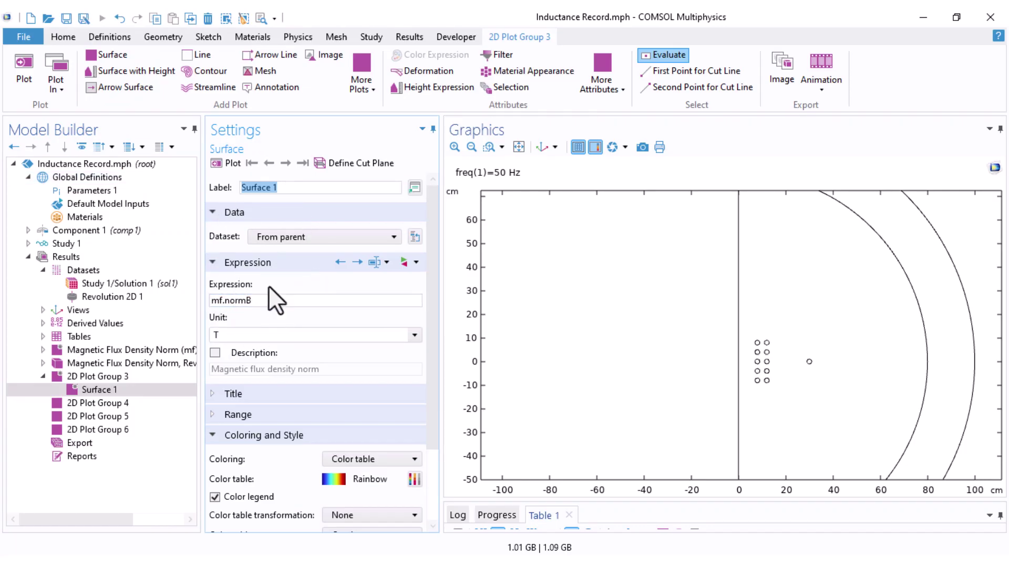
{"action": "left_click", "coordinate": [251, 302]}
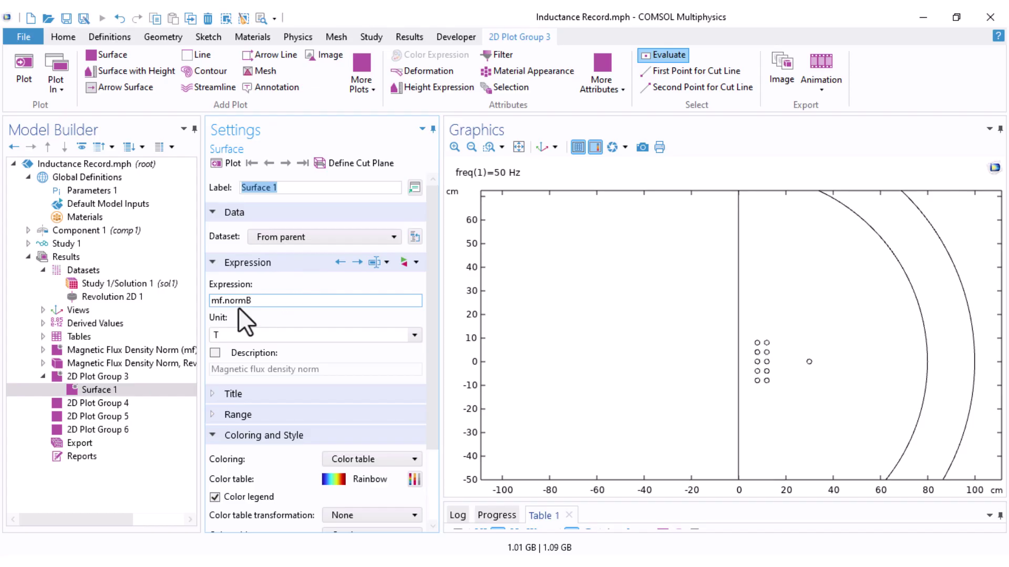
Set the surface expression to mf.normB from Magnetic Fields > Magnetic and plot it.
{"action": "left_click", "coordinate": [418, 279]}
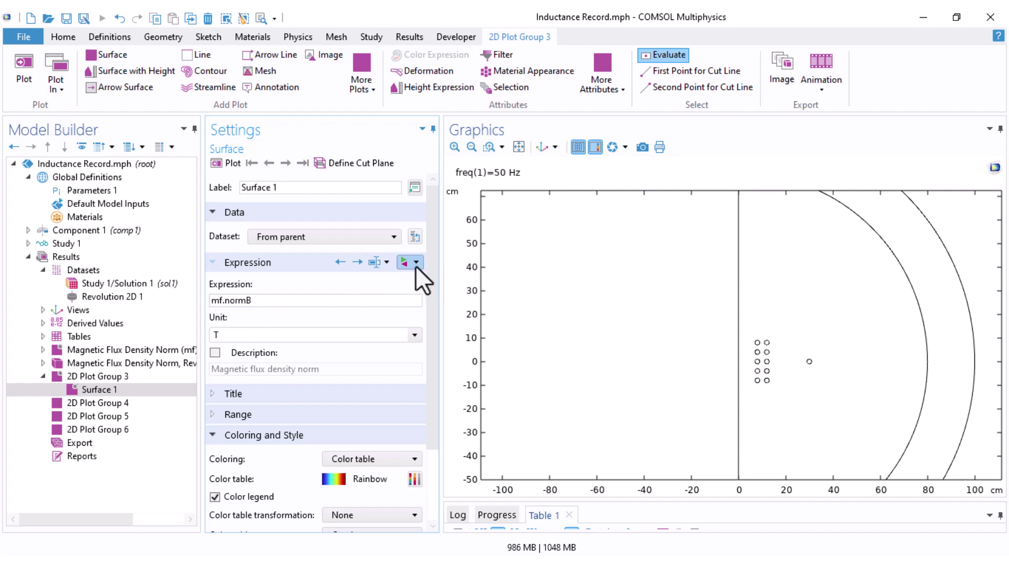
{"action": "left_click", "coordinate": [415, 262]}
{"action": "left_click", "coordinate": [435, 405]}
{"action": "scroll", "coordinate": [495, 360], "scroll_direction": "down", "scroll_amount": 2}
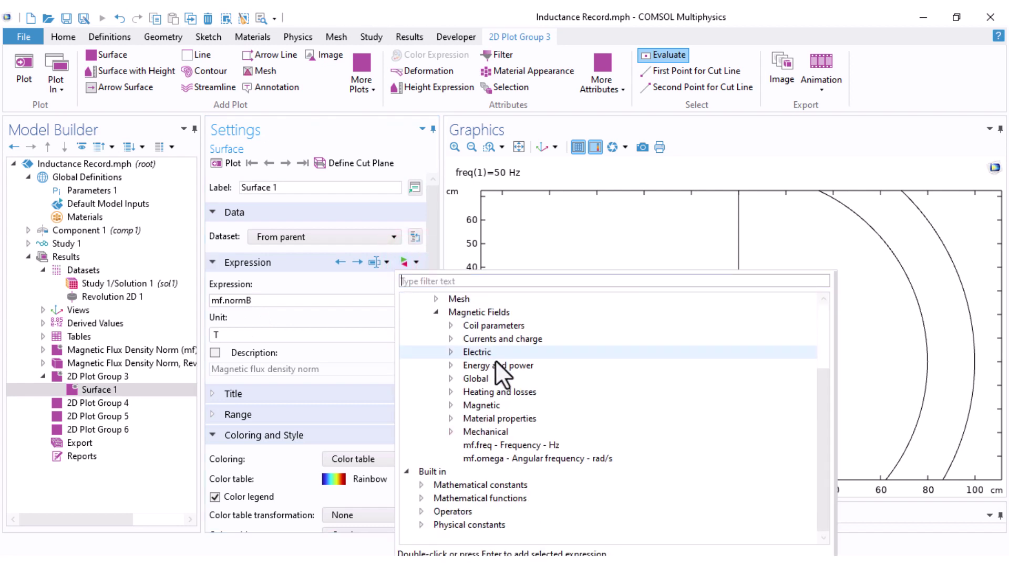
{"action": "left_click", "coordinate": [451, 408]}
{"action": "scroll", "coordinate": [444, 363], "scroll_direction": "down", "scroll_amount": 2}
{"action": "left_click", "coordinate": [552, 351]}
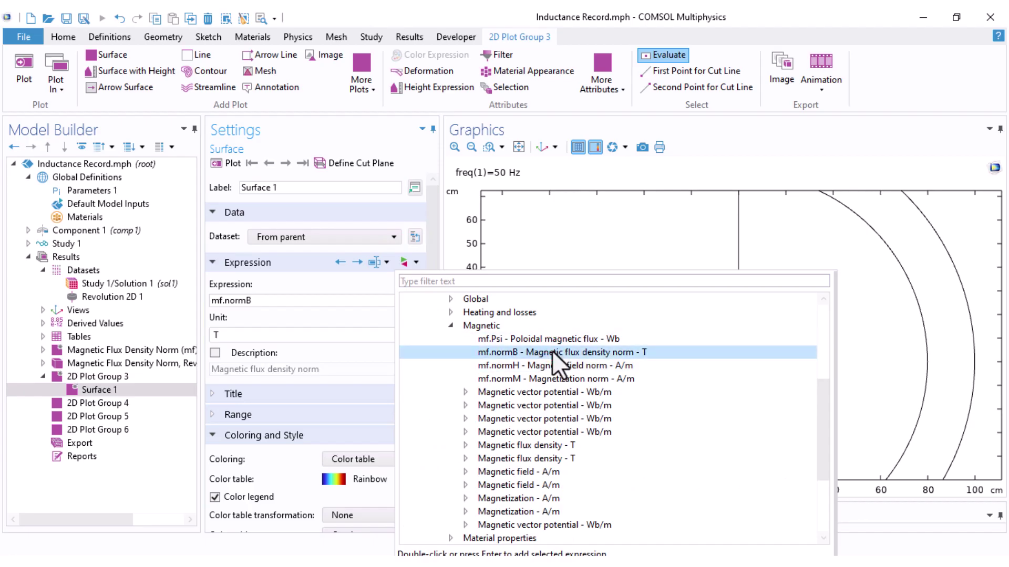
{"action": "left_click", "coordinate": [231, 162]}
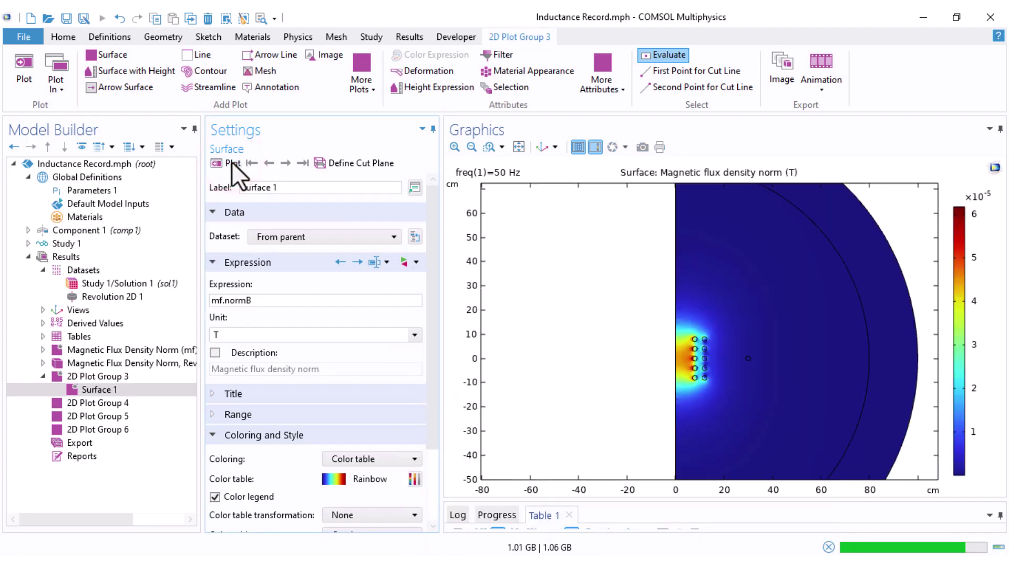
{"action": "scroll", "coordinate": [751, 294], "scroll_direction": "up", "scroll_amount": 2}
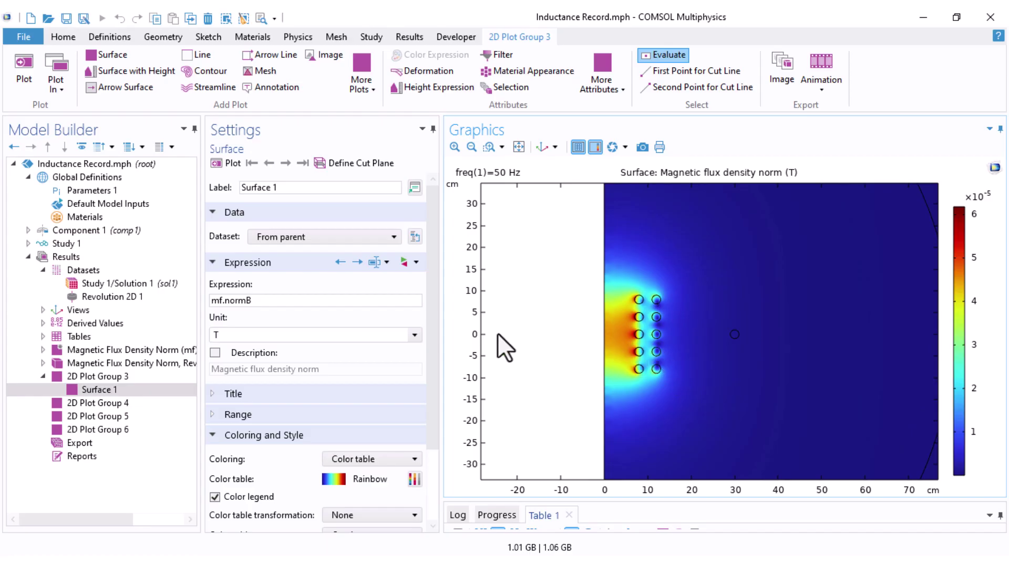
{"action": "scroll", "coordinate": [294, 327], "scroll_direction": "down", "scroll_amount": 3}
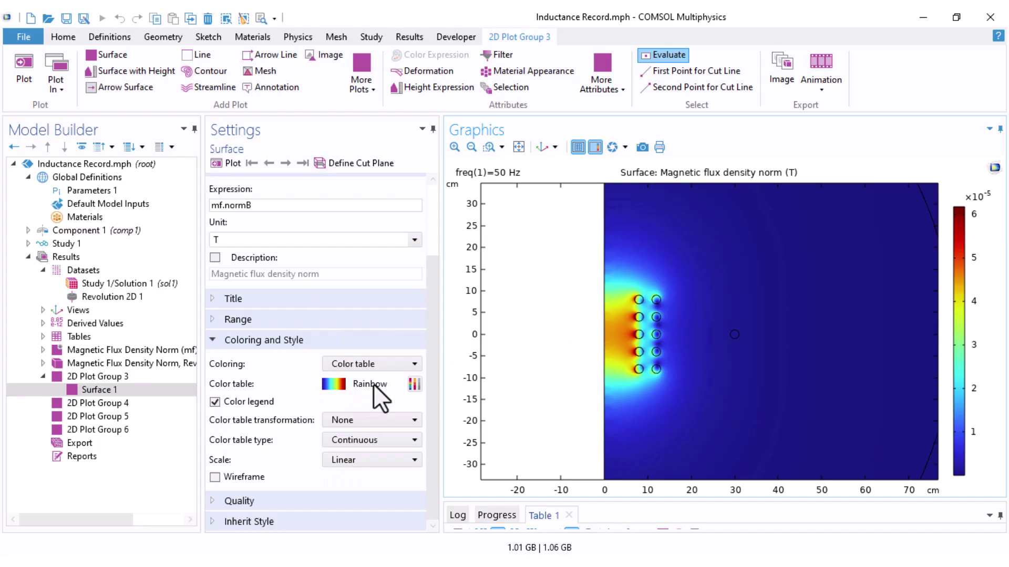
Add an Arrow Surface plot to 2D Plot Group 4 and inspect its r and z expressions.
{"action": "left_click", "coordinate": [43, 376]}
{"action": "left_click", "coordinate": [65, 391]}
{"action": "right_click", "coordinate": [64, 393]}
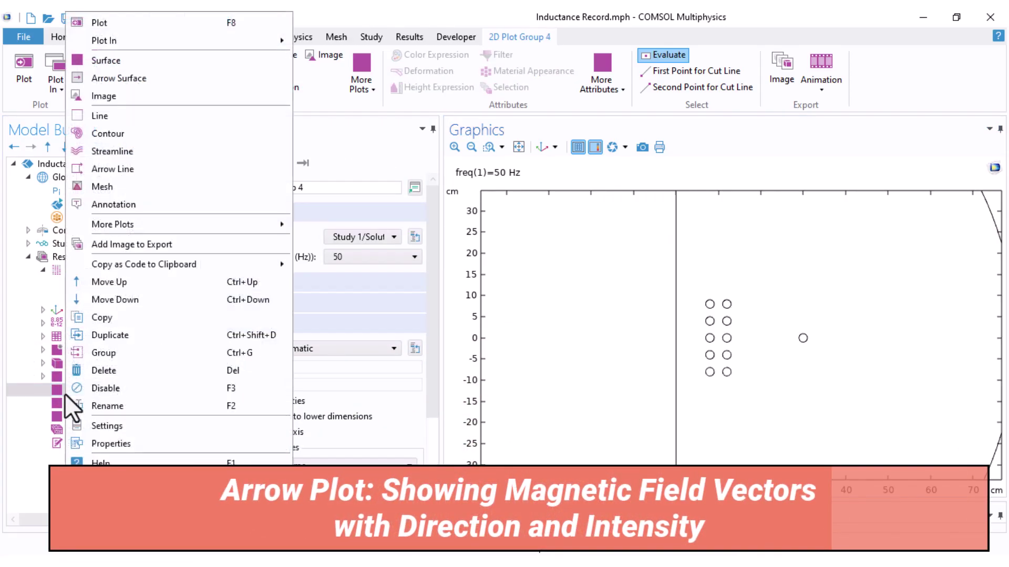
{"action": "left_click", "coordinate": [124, 77]}
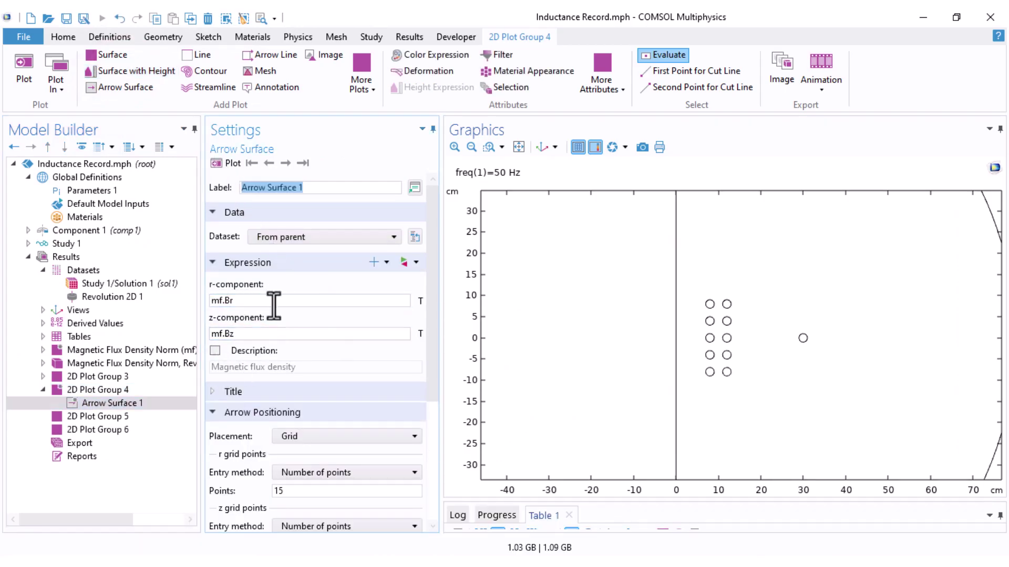
{"action": "left_click_drag", "start_coordinate": [266, 300], "coordinate": [210, 300]}
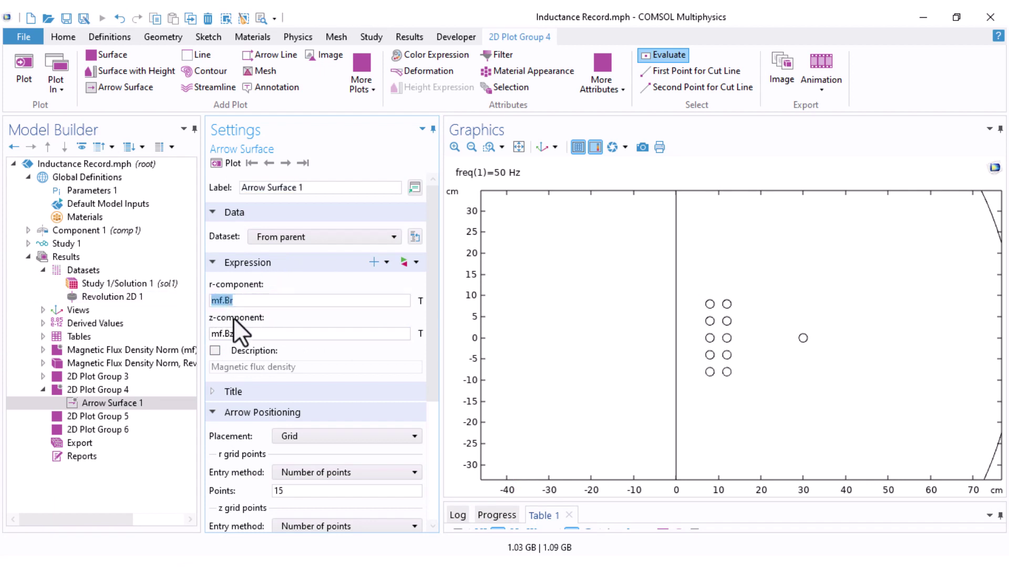
{"action": "left_click_drag", "start_coordinate": [236, 334], "coordinate": [178, 333]}
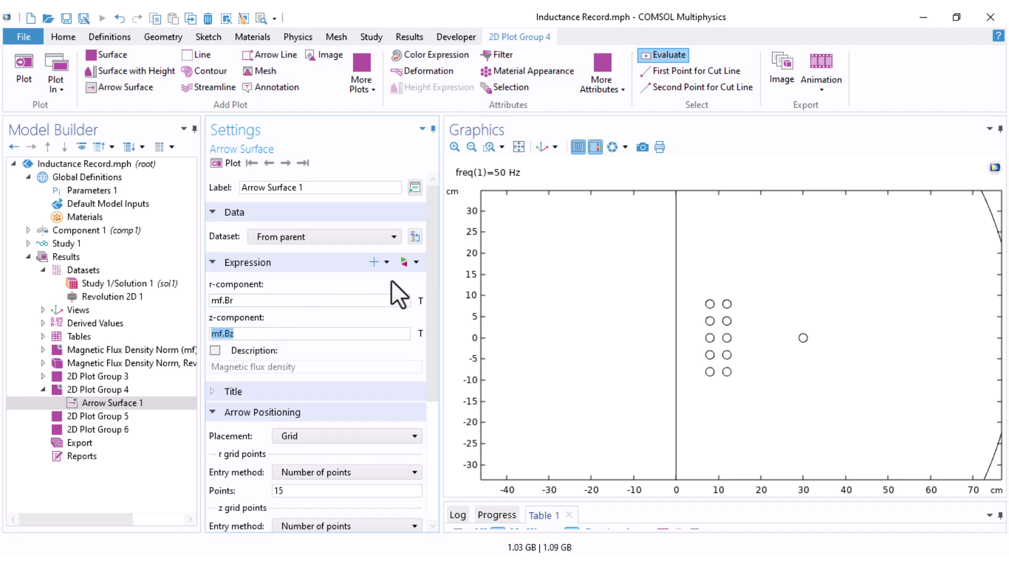
Replace the arrow expressions with mf.Br,mf.Bz from Magnetic Fields > Magnetic and plot.
{"action": "left_click", "coordinate": [408, 267]}
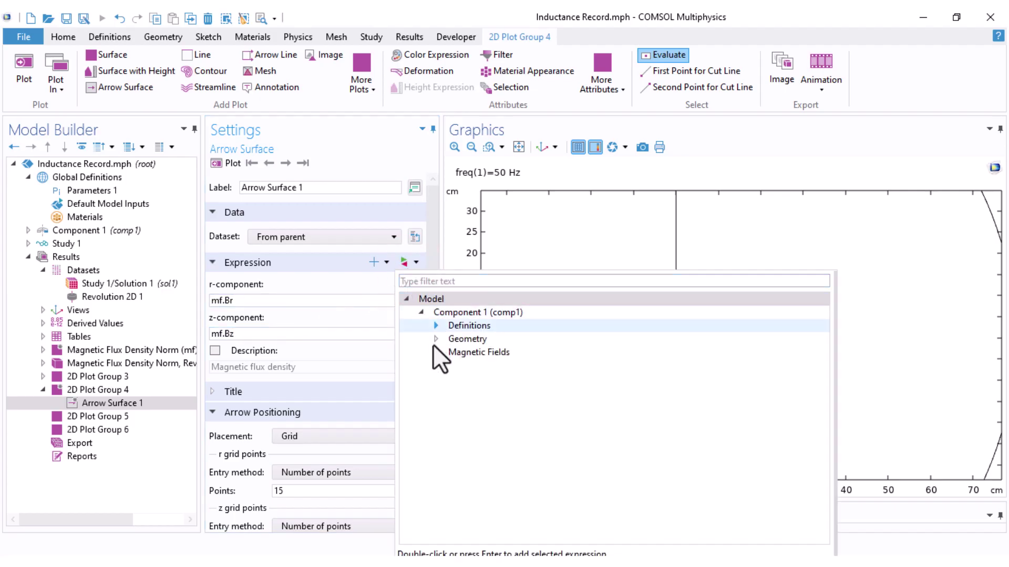
{"action": "left_click", "coordinate": [435, 352]}
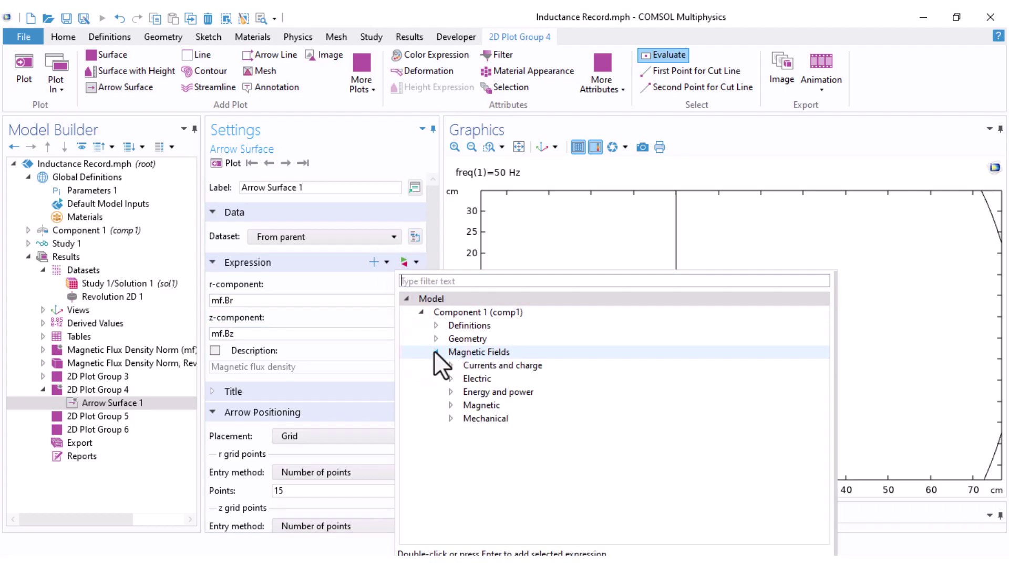
{"action": "left_click", "coordinate": [450, 406]}
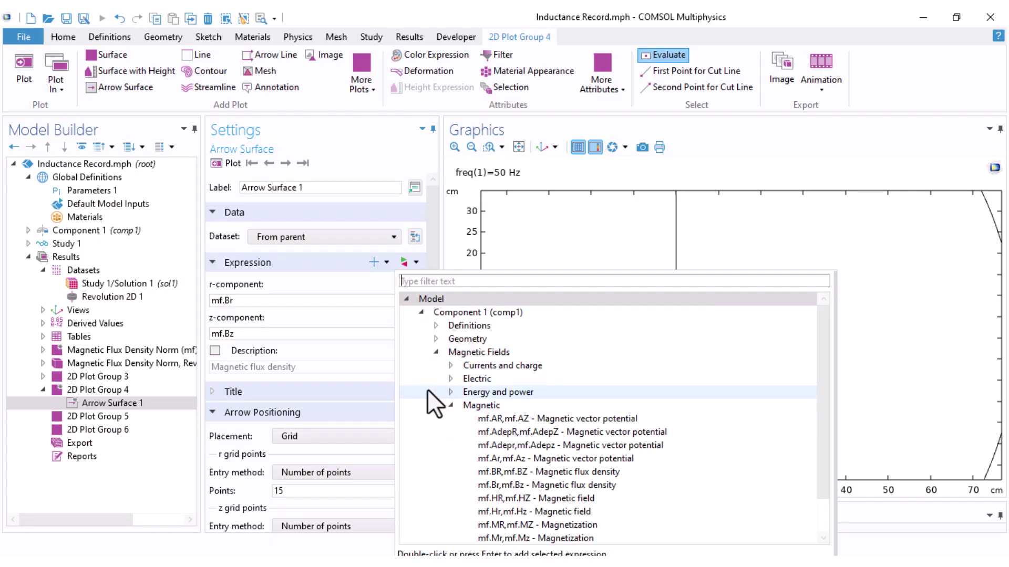
{"action": "scroll", "coordinate": [427, 389], "scroll_direction": "down", "scroll_amount": 1}
{"action": "left_click", "coordinate": [558, 445]}
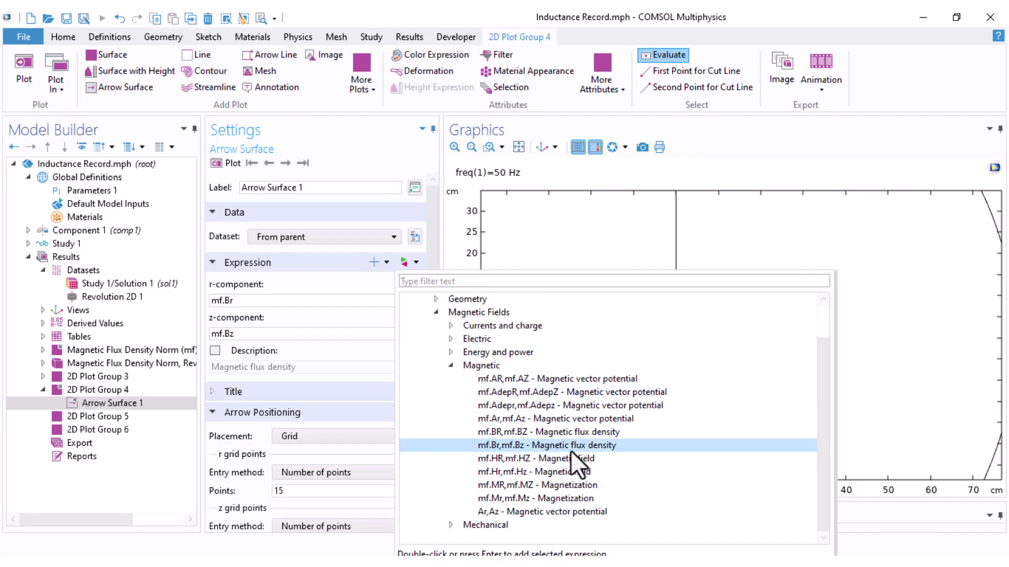
{"action": "double_click", "coordinate": [576, 450]}
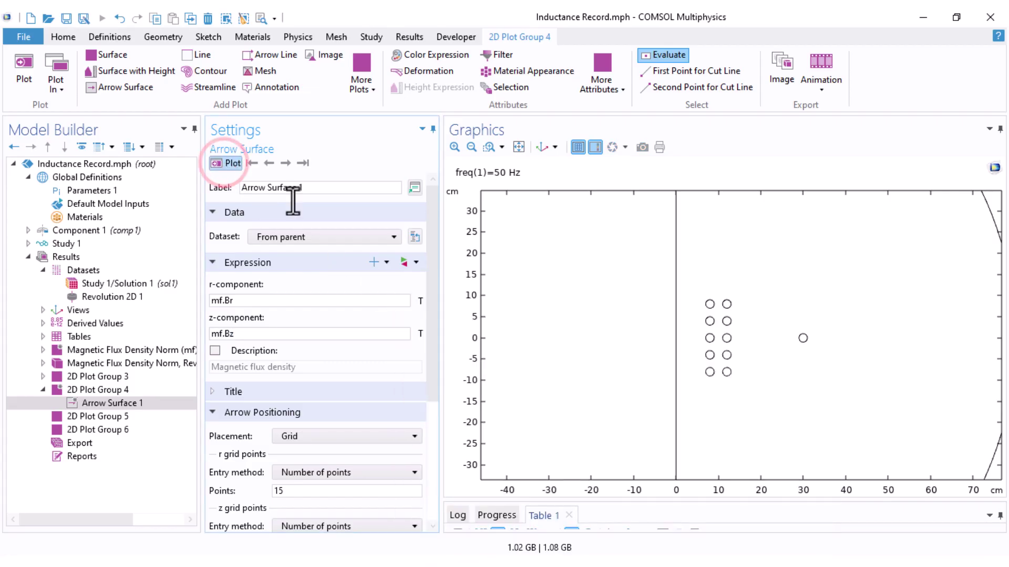
{"action": "left_click", "coordinate": [223, 163]}
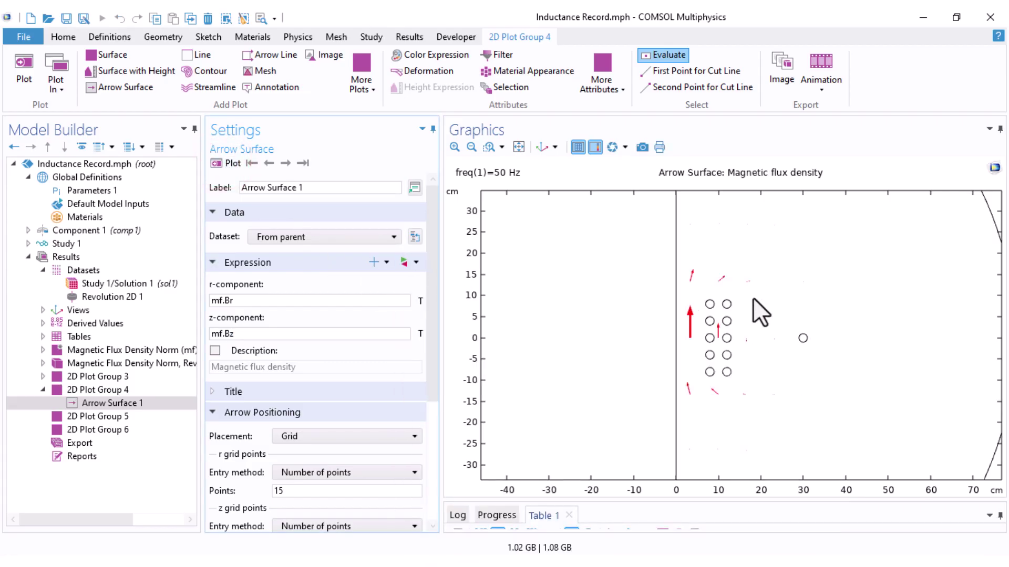
Draw the arrows as cones and review the arrow colour options.
{"action": "left_click_drag", "start_coordinate": [431, 246], "coordinate": [434, 362]}
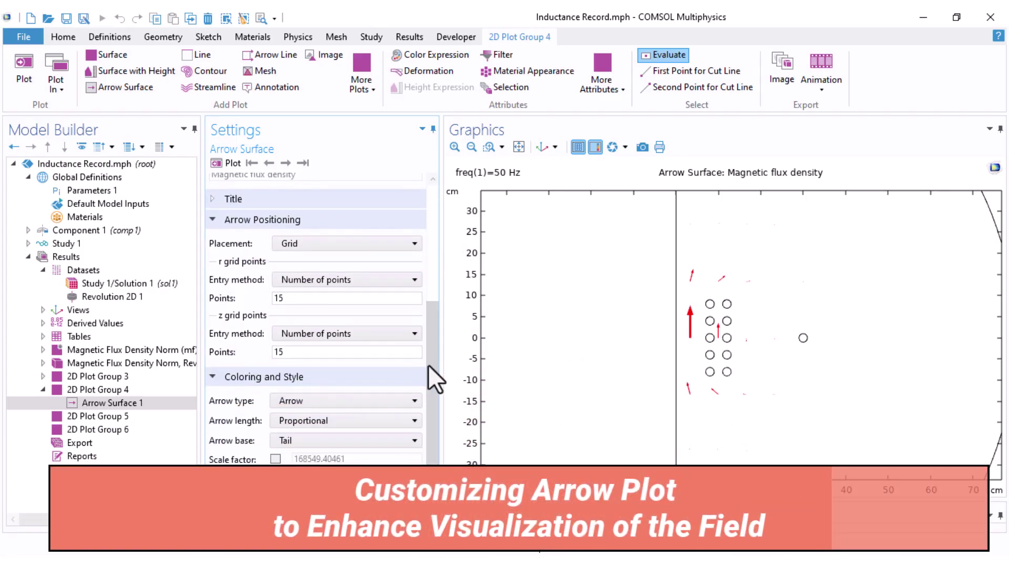
{"action": "left_click", "coordinate": [315, 401]}
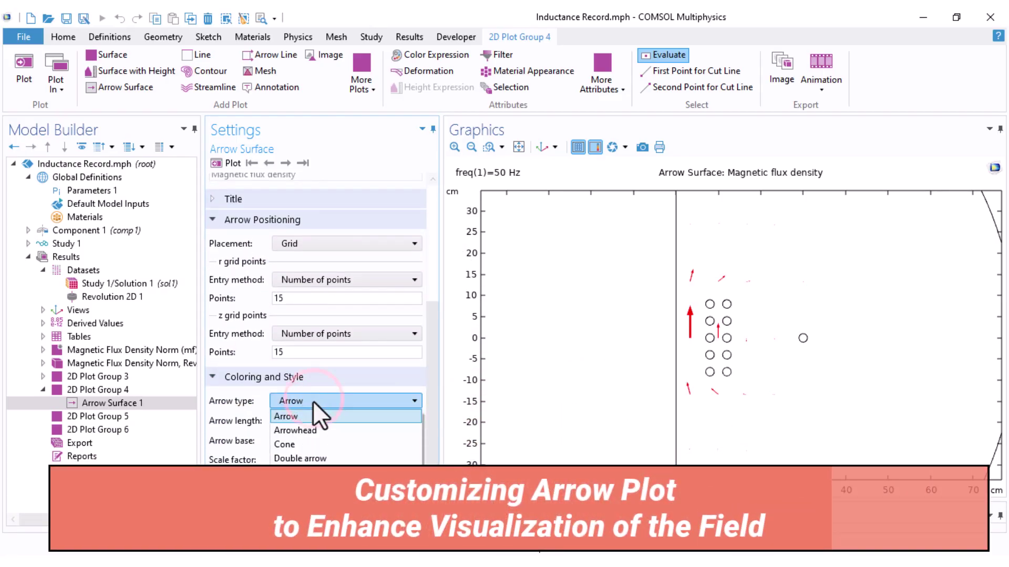
{"action": "left_click", "coordinate": [311, 445]}
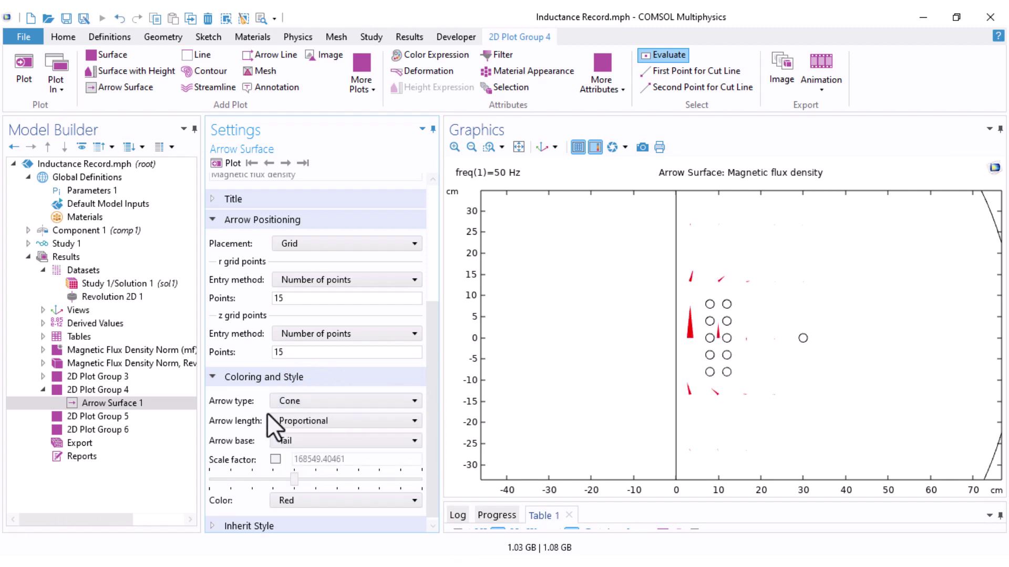
{"action": "scroll", "coordinate": [311, 483], "scroll_direction": "down", "scroll_amount": 1}
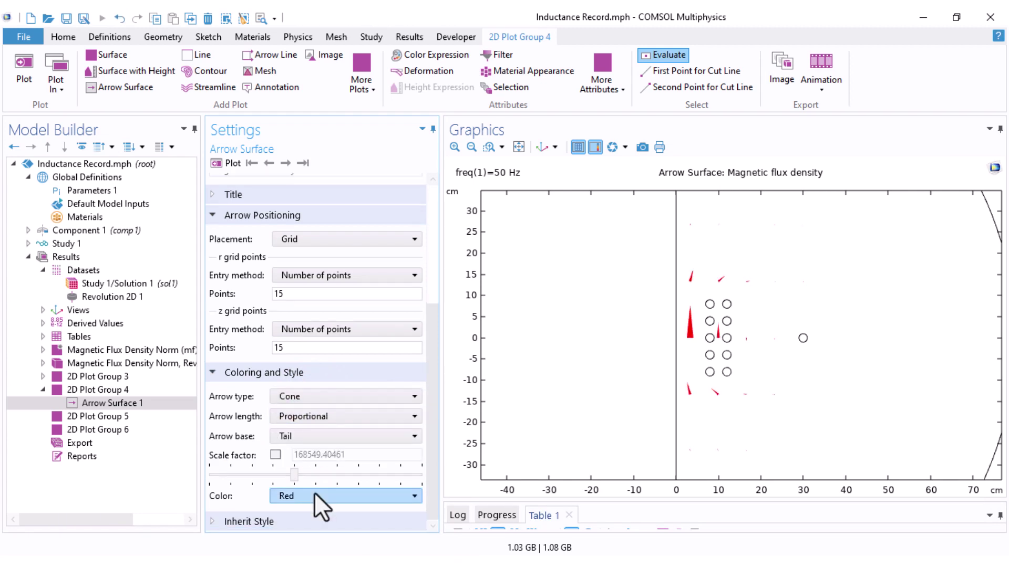
{"action": "left_click", "coordinate": [314, 494]}
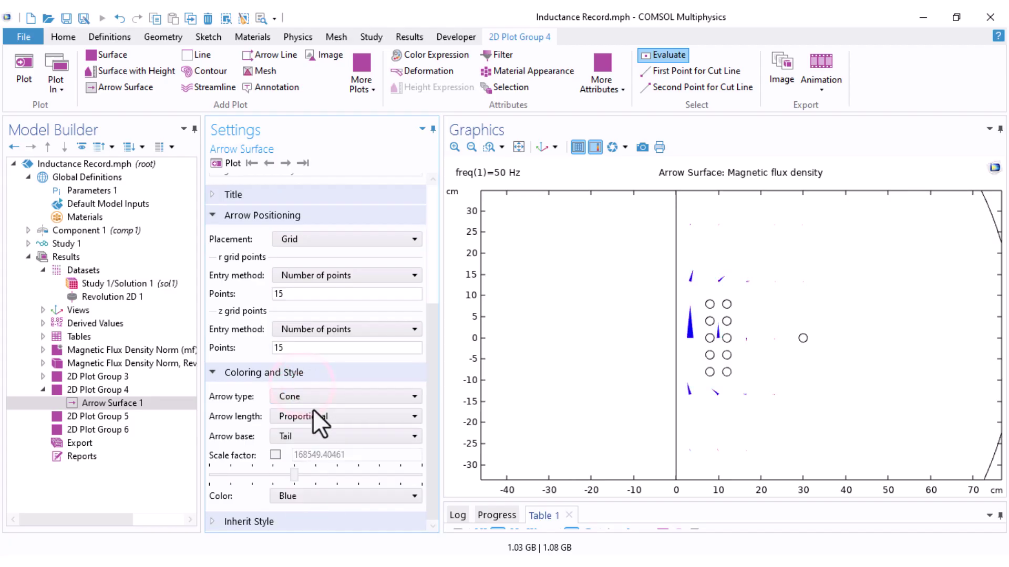
Try Normalized and Proportional arrow lengths, then settle on Logarithmic length.
{"action": "left_click", "coordinate": [354, 424]}
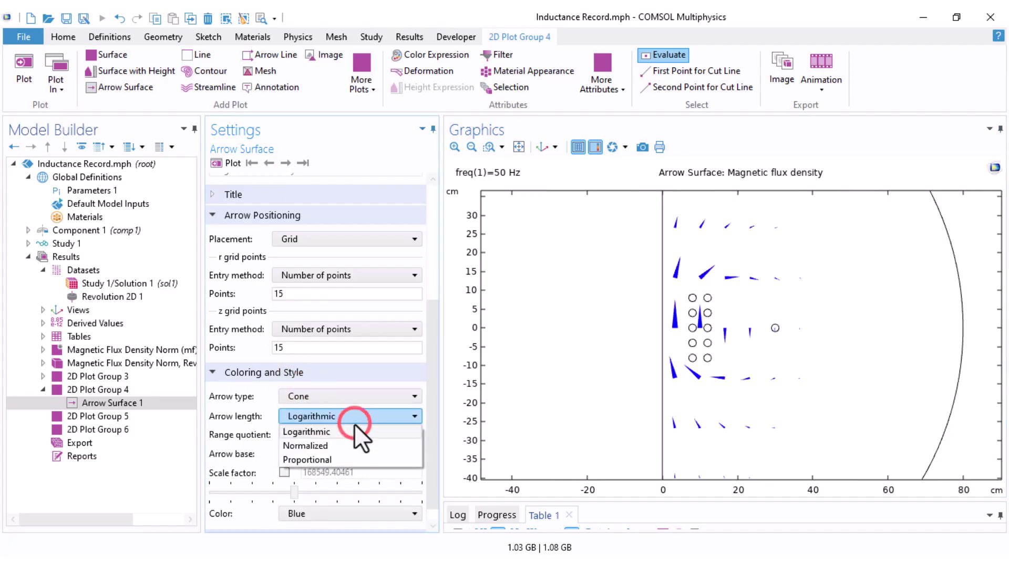
{"action": "left_click", "coordinate": [314, 445]}
{"action": "scroll", "coordinate": [660, 301], "scroll_direction": "down", "scroll_amount": 4}
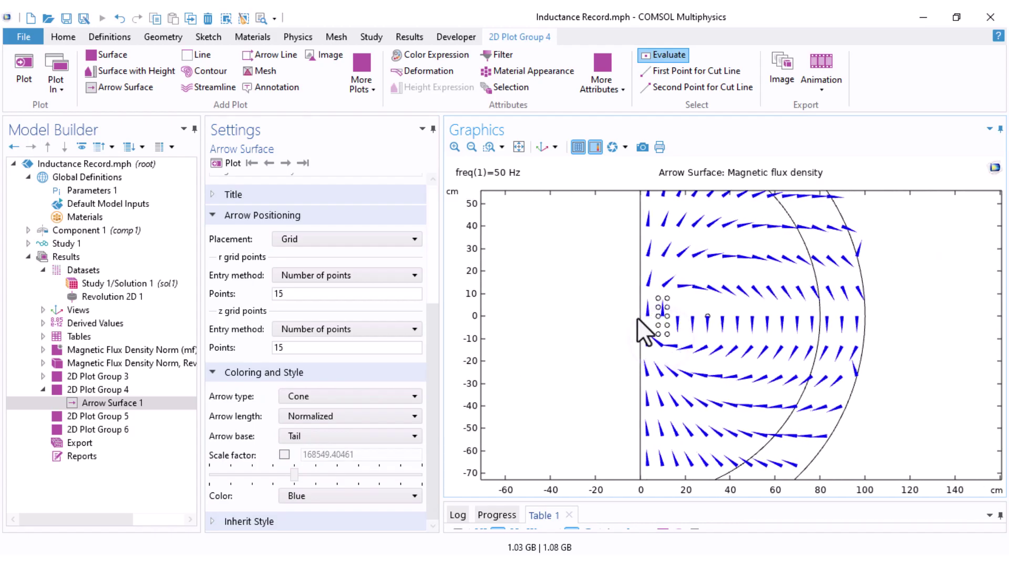
{"action": "scroll", "coordinate": [636, 317], "scroll_direction": "down", "scroll_amount": 2}
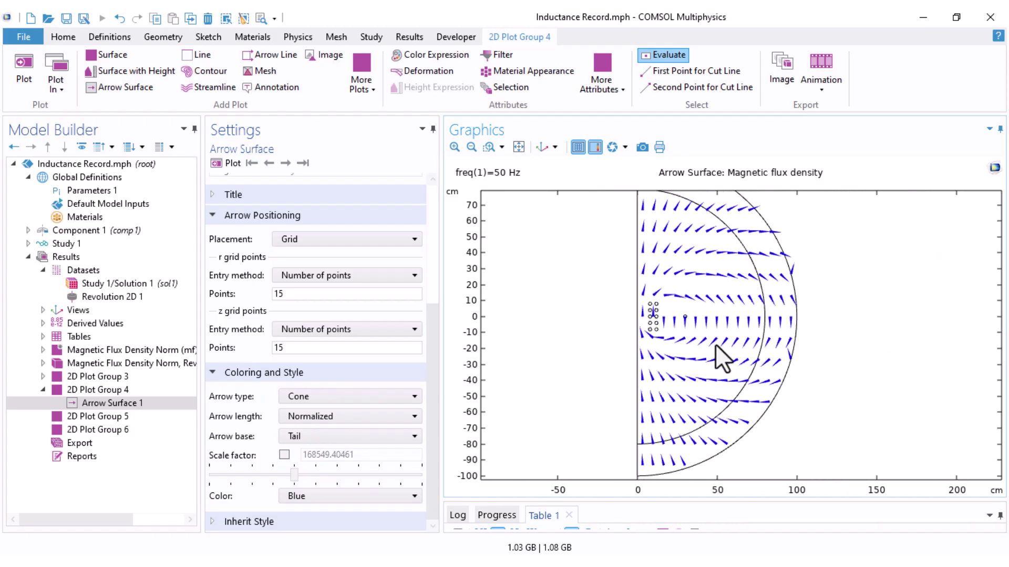
{"action": "left_click", "coordinate": [288, 416]}
{"action": "left_click", "coordinate": [310, 458]}
{"action": "scroll", "coordinate": [633, 315], "scroll_direction": "up", "scroll_amount": 3}
{"action": "scroll", "coordinate": [632, 257], "scroll_direction": "up", "scroll_amount": 3}
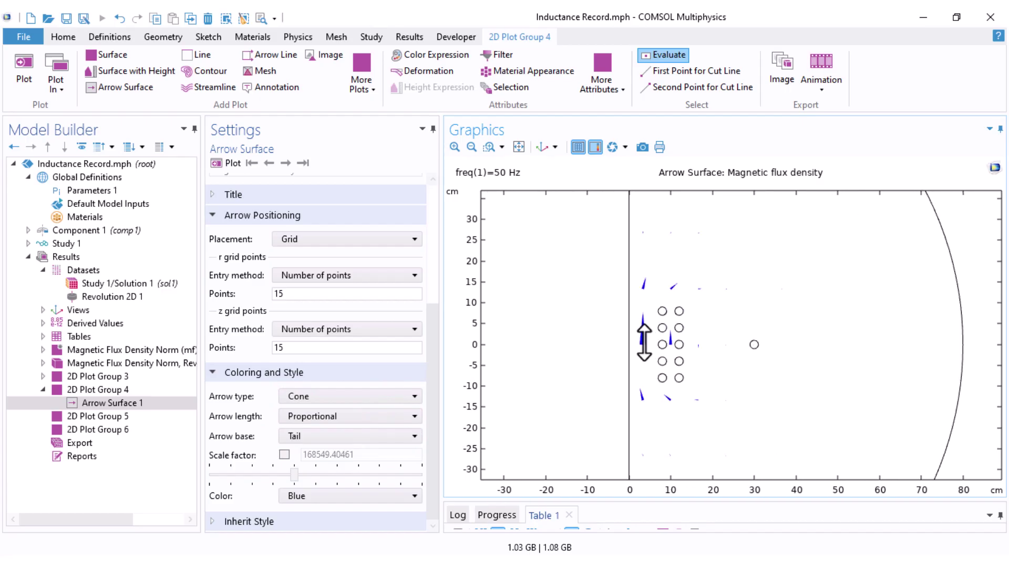
{"action": "left_click", "coordinate": [348, 416]}
{"action": "left_click", "coordinate": [335, 429]}
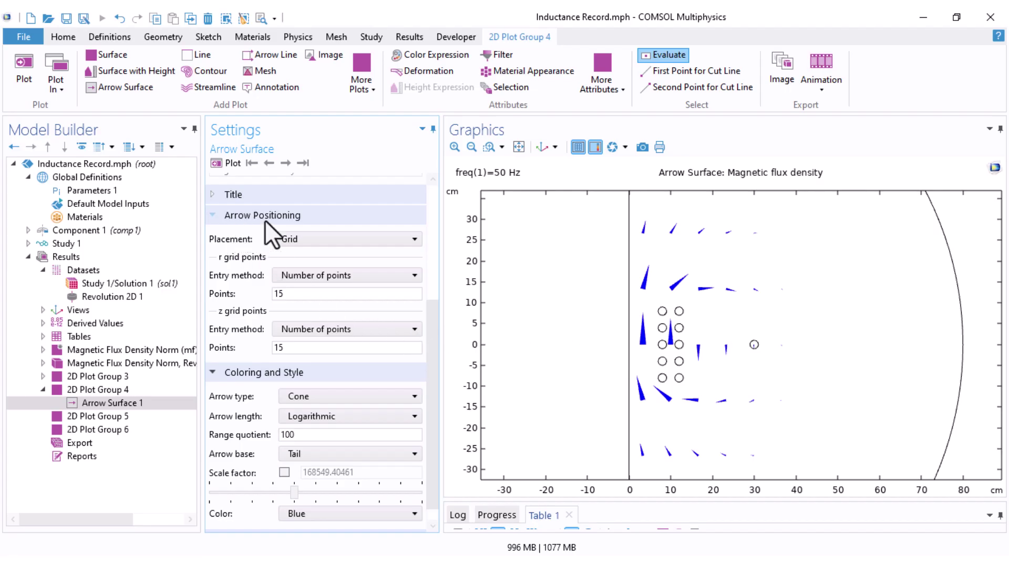
Set both r and z grid points to 30 and replot the arrows.
{"action": "double_click", "coordinate": [278, 294]}
{"action": "type", "text": "1"}
{"action": "key", "text": "BackSpace"}
{"action": "type", "text": "30"}
{"action": "double_click", "coordinate": [293, 347]}
{"action": "type", "text": "30"}
{"action": "left_click", "coordinate": [221, 166]}
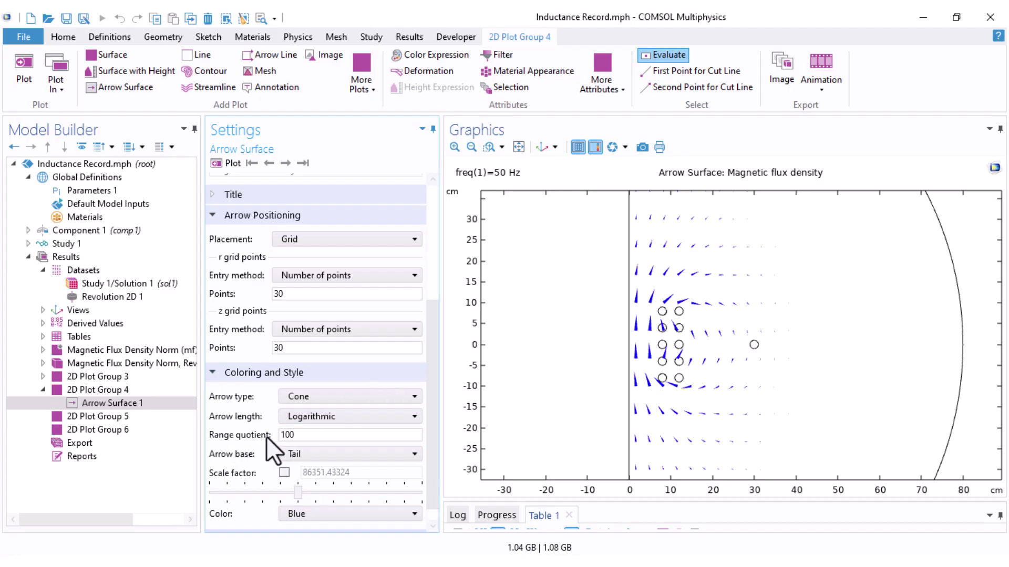
Set the range quotient to 500 and replot, then raise it to 1000.
{"action": "double_click", "coordinate": [290, 436]}
{"action": "type", "text": "500"}
{"action": "left_click", "coordinate": [221, 163]}
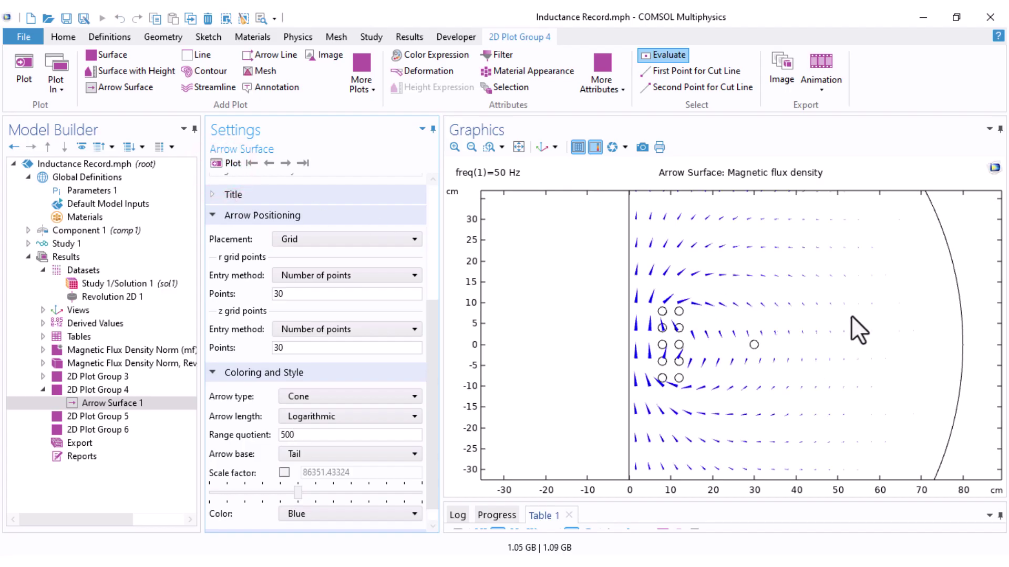
{"action": "scroll", "coordinate": [830, 317], "scroll_direction": "down", "scroll_amount": 2}
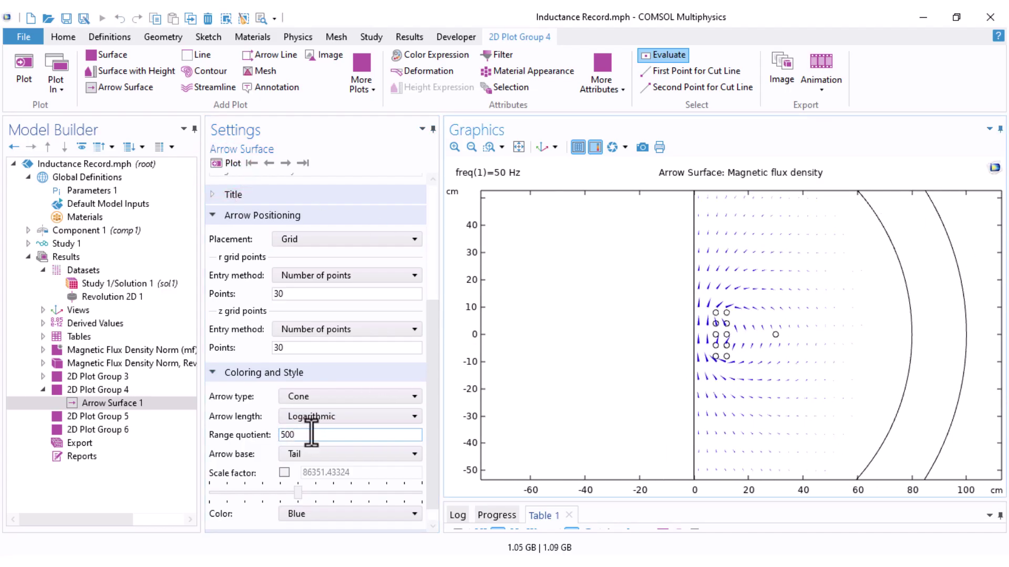
{"action": "double_click", "coordinate": [297, 435]}
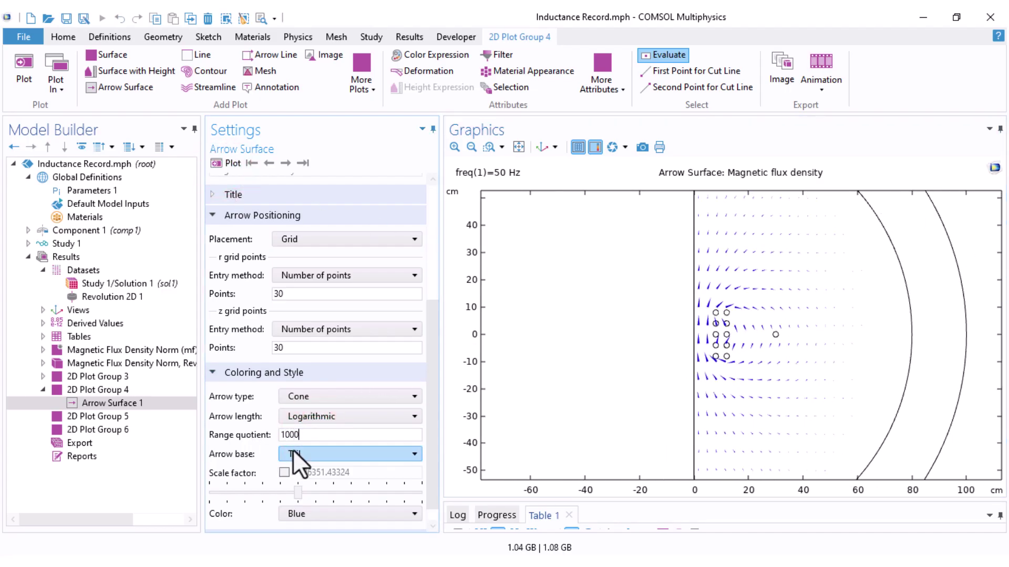
{"action": "type", "text": "1000"}
{"action": "scroll", "coordinate": [815, 310], "scroll_direction": "up", "scroll_amount": 3}
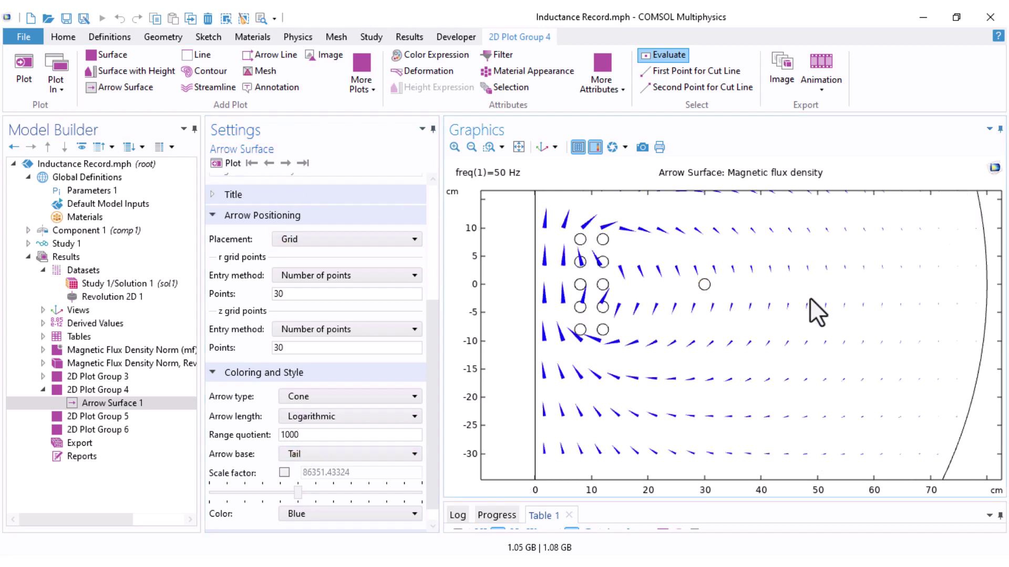
{"action": "scroll", "coordinate": [428, 348], "scroll_direction": "down", "scroll_amount": 1}
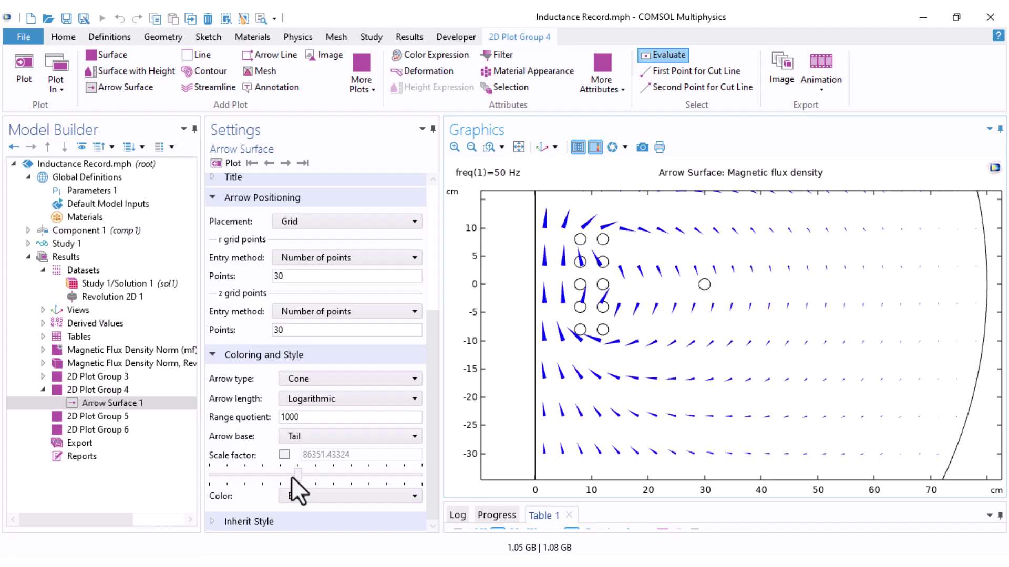
Increase the arrow scale factor to 140000 with its slider.
{"action": "left_click_drag", "start_coordinate": [296, 476], "coordinate": [319, 475]}
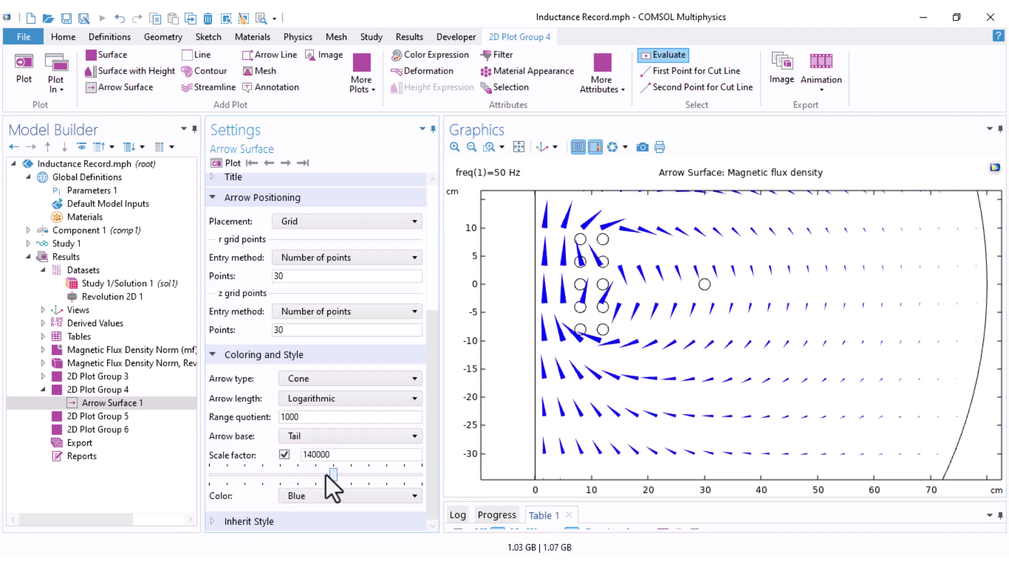
{"action": "scroll", "coordinate": [664, 354], "scroll_direction": "down", "scroll_amount": 3}
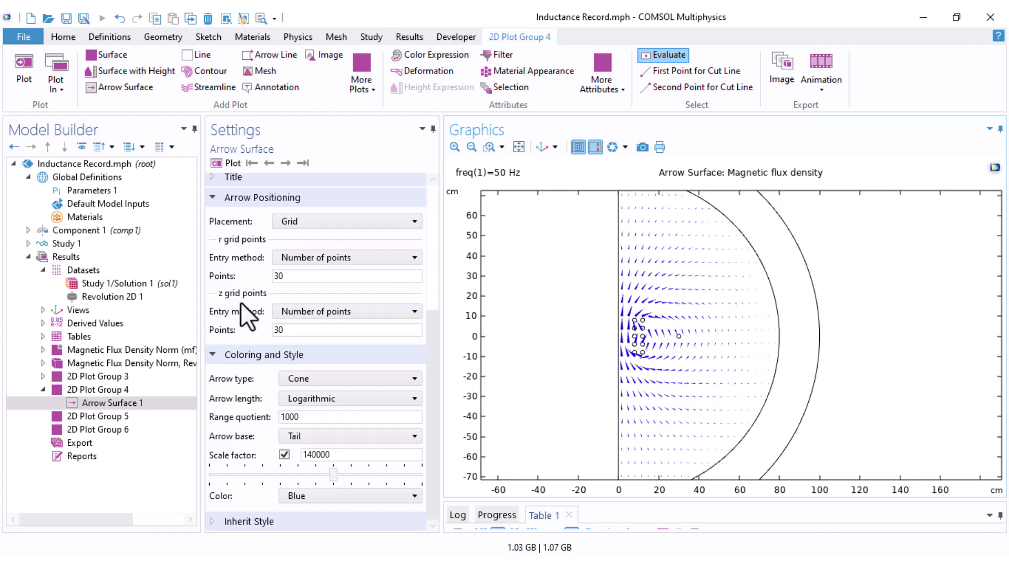
{"action": "left_click", "coordinate": [105, 401]}
Add a Color Expression to Arrow Surface 1, colouring arrows by mf.normB with a Rainbow legend.
{"action": "right_click", "coordinate": [105, 401]}
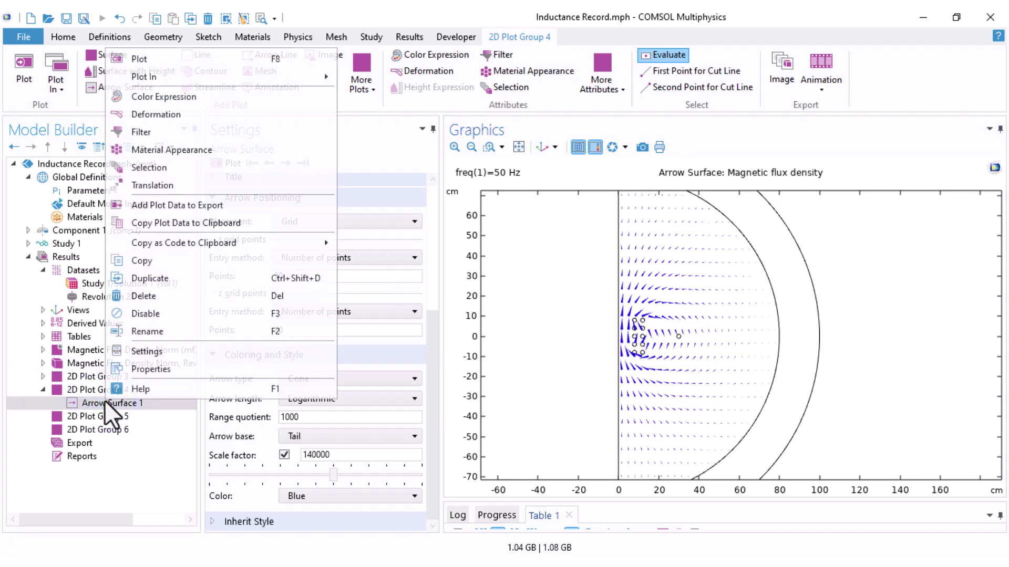
{"action": "left_click", "coordinate": [159, 97]}
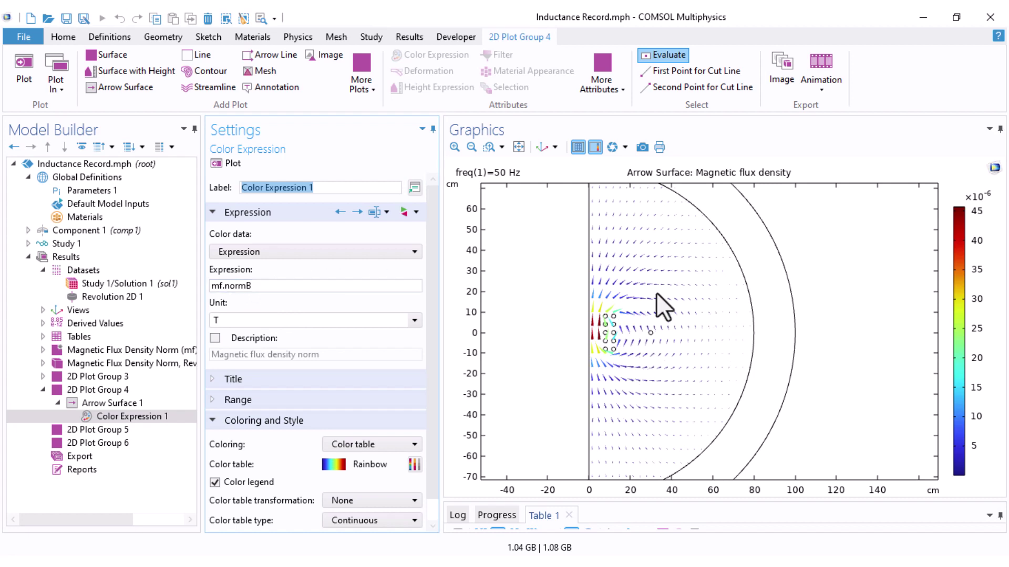
Collapse 2D Plot Group 4 and add a Streamline plot to 2D Plot Group 5.
{"action": "scroll", "coordinate": [624, 325], "scroll_direction": "up", "scroll_amount": 2}
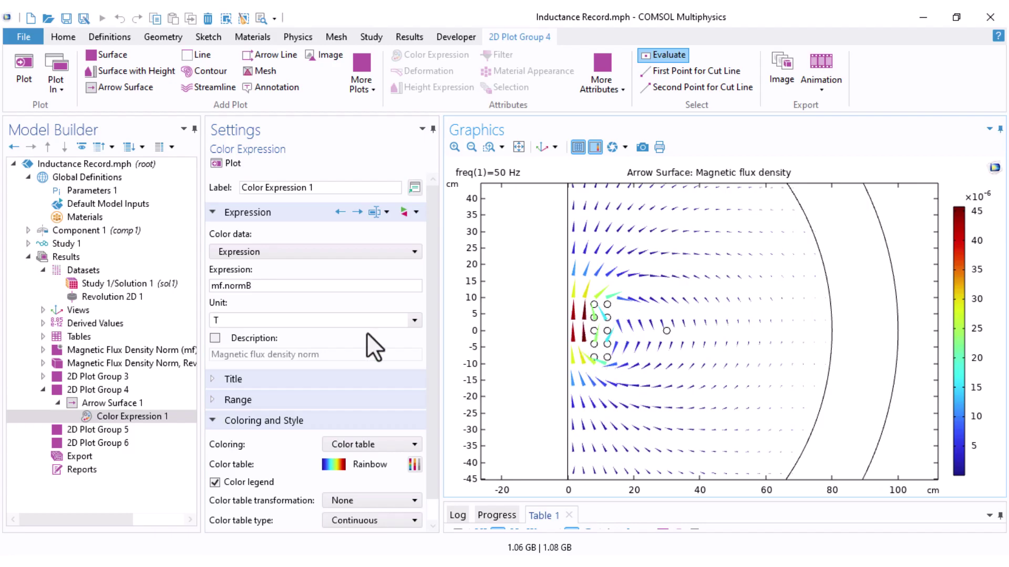
{"action": "left_click", "coordinate": [48, 402]}
{"action": "left_click", "coordinate": [41, 389]}
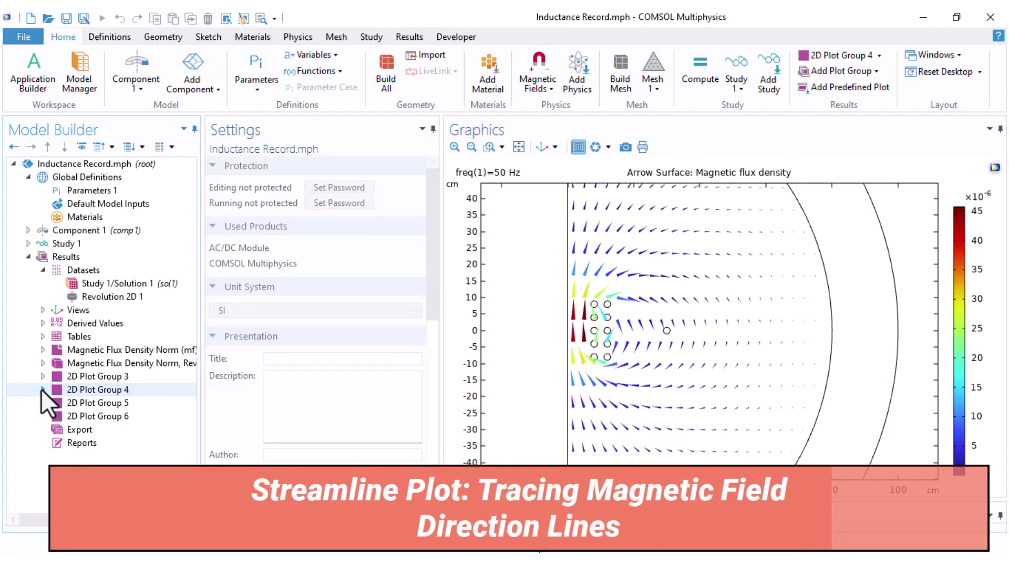
{"action": "left_click", "coordinate": [61, 402]}
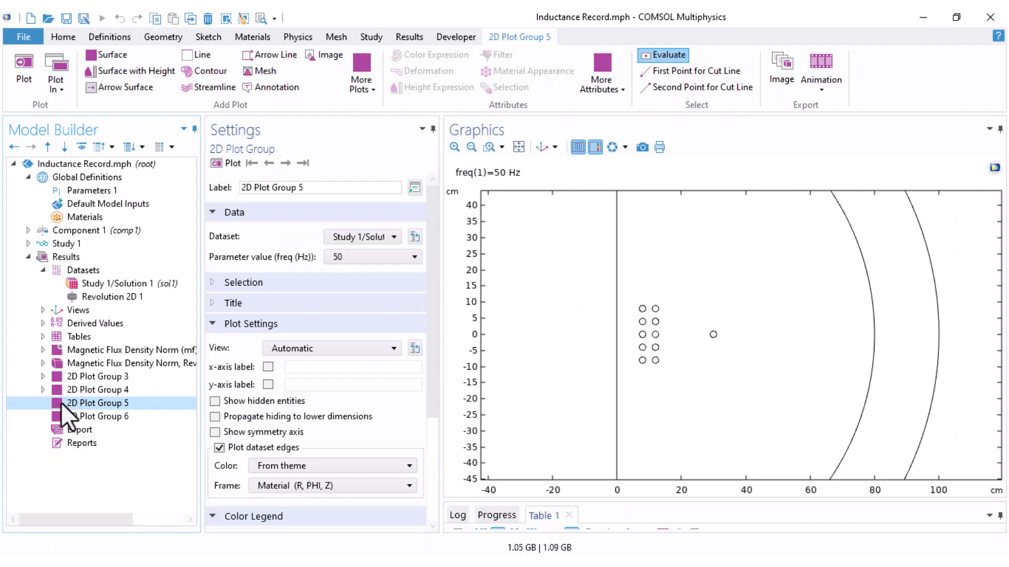
{"action": "right_click", "coordinate": [60, 402]}
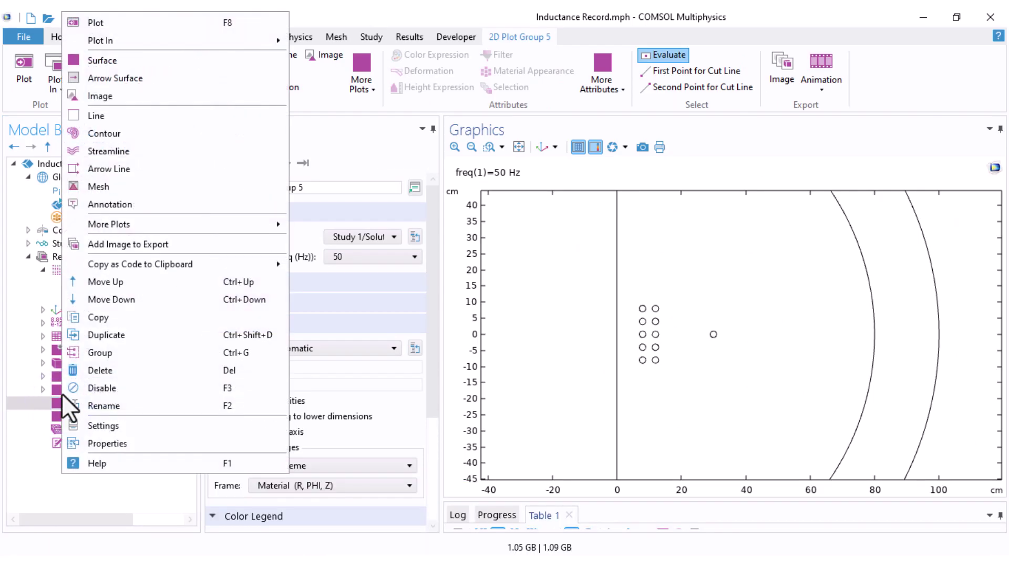
{"action": "left_click", "coordinate": [134, 158]}
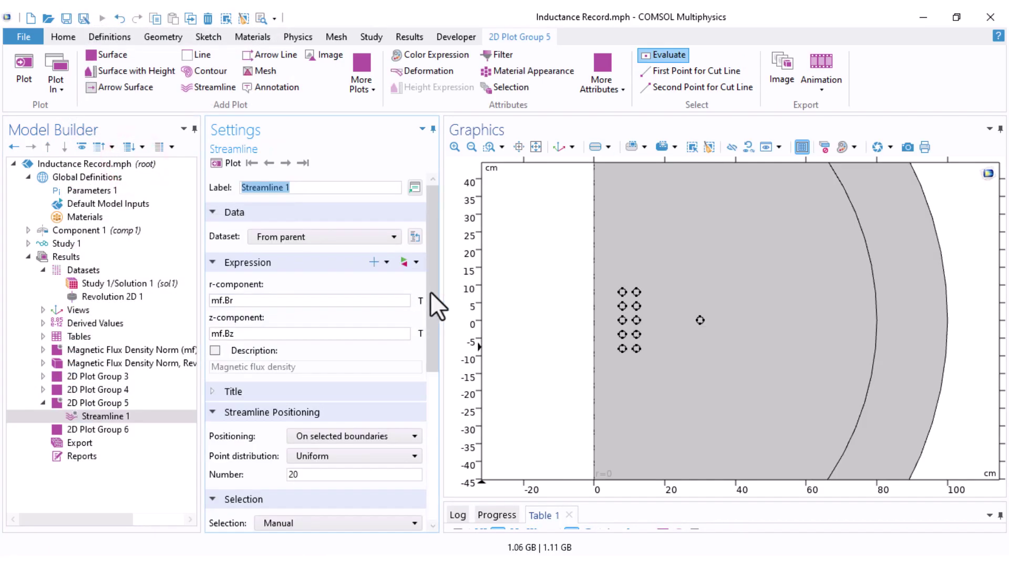
Seed the streamlines on All boundaries and check the mf.Bz expression.
{"action": "left_click_drag", "start_coordinate": [431, 291], "coordinate": [429, 404]}
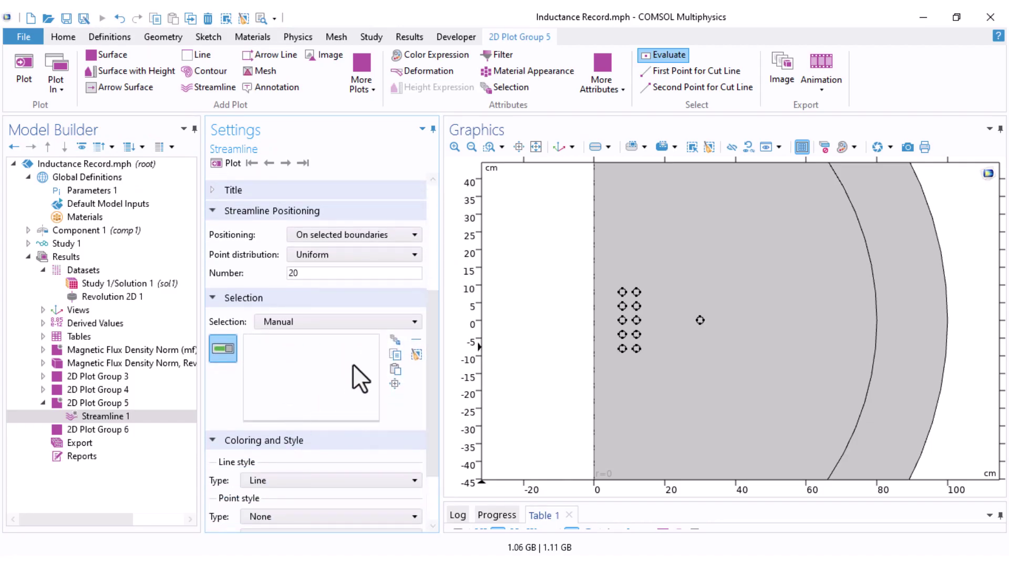
{"action": "left_click", "coordinate": [374, 322]}
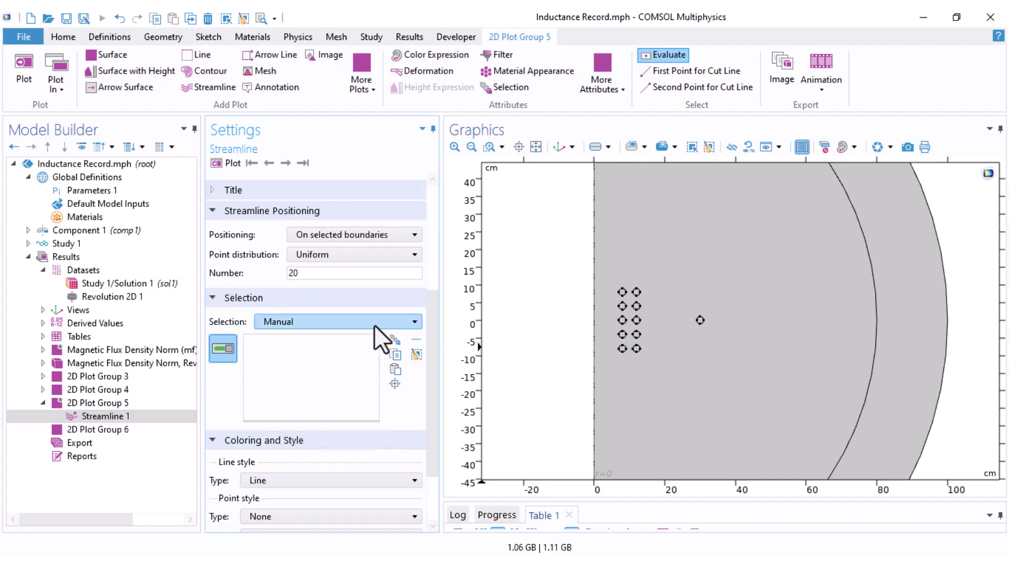
{"action": "left_click", "coordinate": [336, 348]}
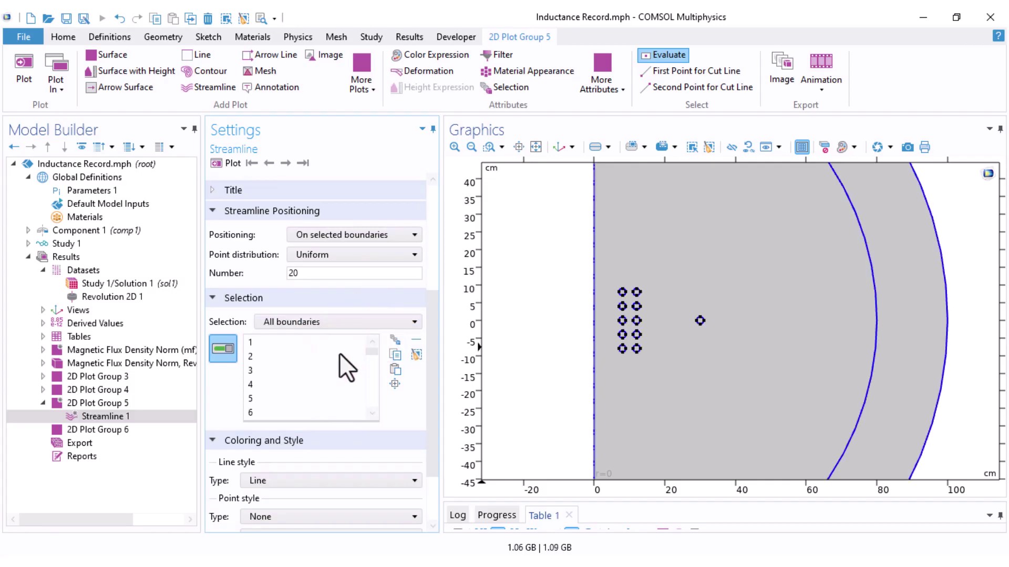
{"action": "left_click_drag", "start_coordinate": [434, 305], "coordinate": [433, 196]}
{"action": "left_click", "coordinate": [247, 331]}
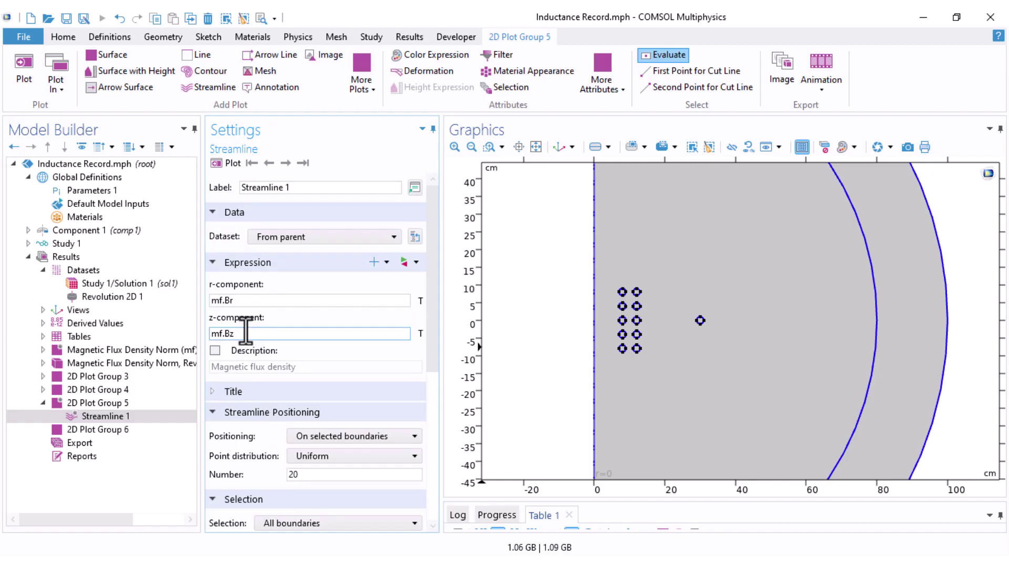
Plot the streamlines, switch positioning to Starting-point controlled, and select the points count.
{"action": "left_click", "coordinate": [230, 163]}
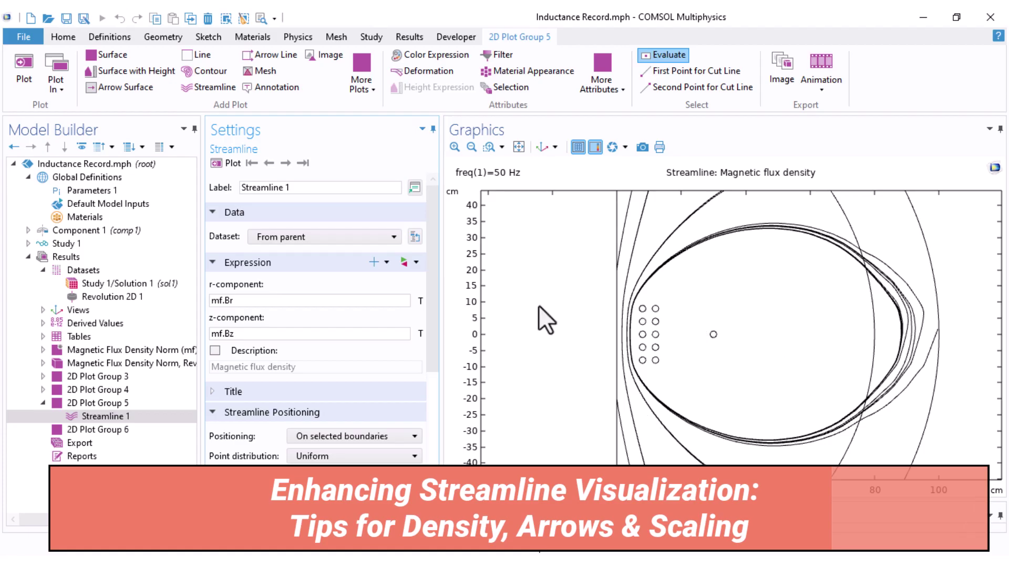
{"action": "scroll", "coordinate": [435, 292], "scroll_direction": "down", "scroll_amount": 5}
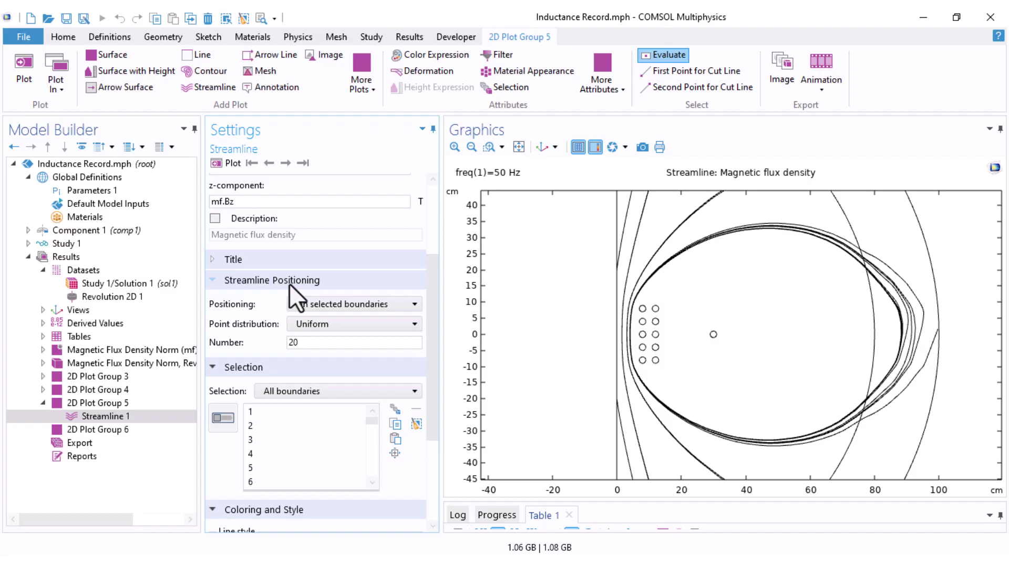
{"action": "left_click", "coordinate": [320, 305]}
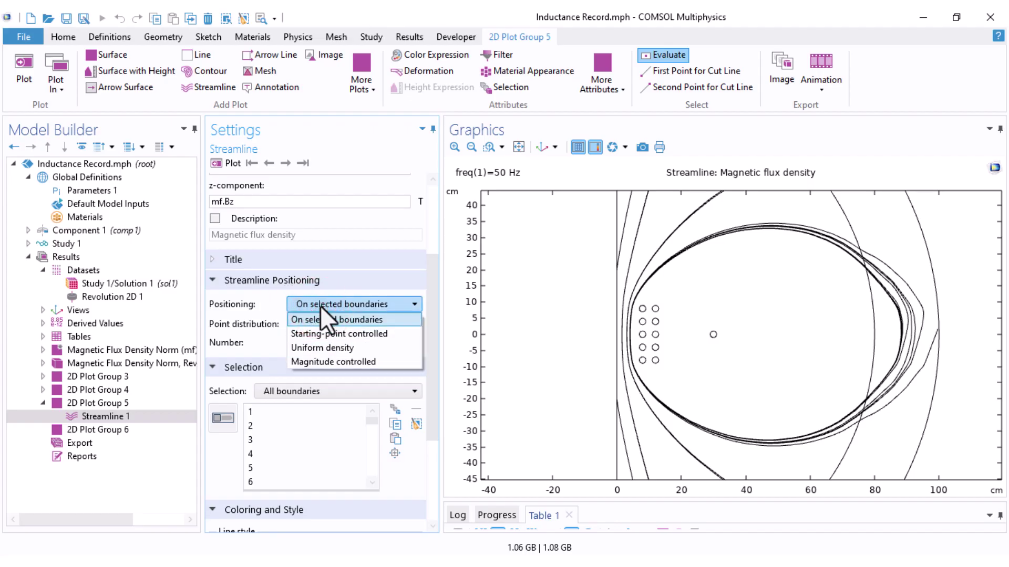
{"action": "left_click", "coordinate": [357, 335]}
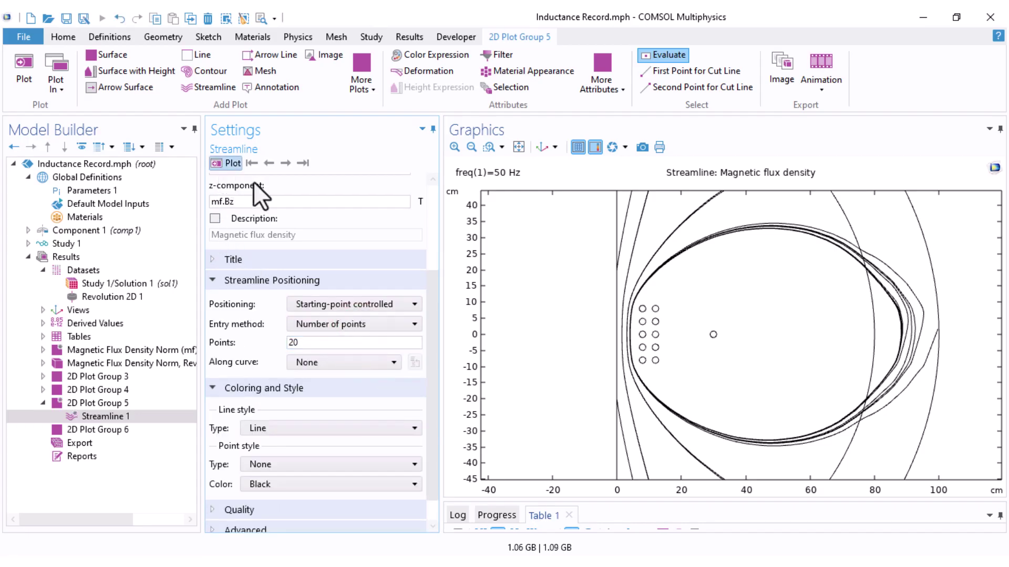
{"action": "left_click", "coordinate": [226, 163]}
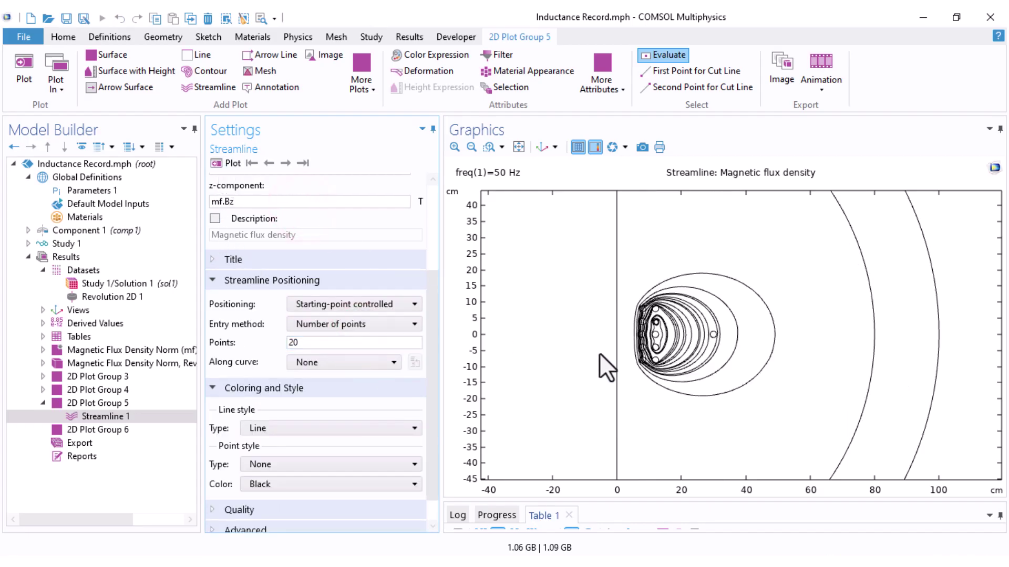
{"action": "double_click", "coordinate": [318, 344]}
Replot with 40 starting points, then switch to Magnitude controlled positioning and replot.
{"action": "type", "text": "40"}
{"action": "left_click", "coordinate": [219, 162]}
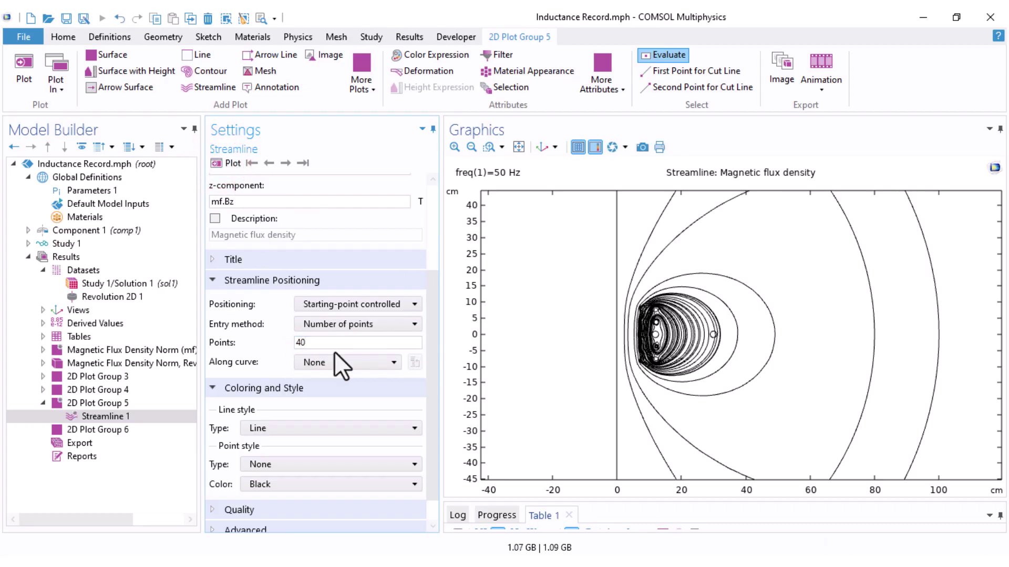
{"action": "left_click", "coordinate": [337, 306]}
{"action": "left_click", "coordinate": [318, 363]}
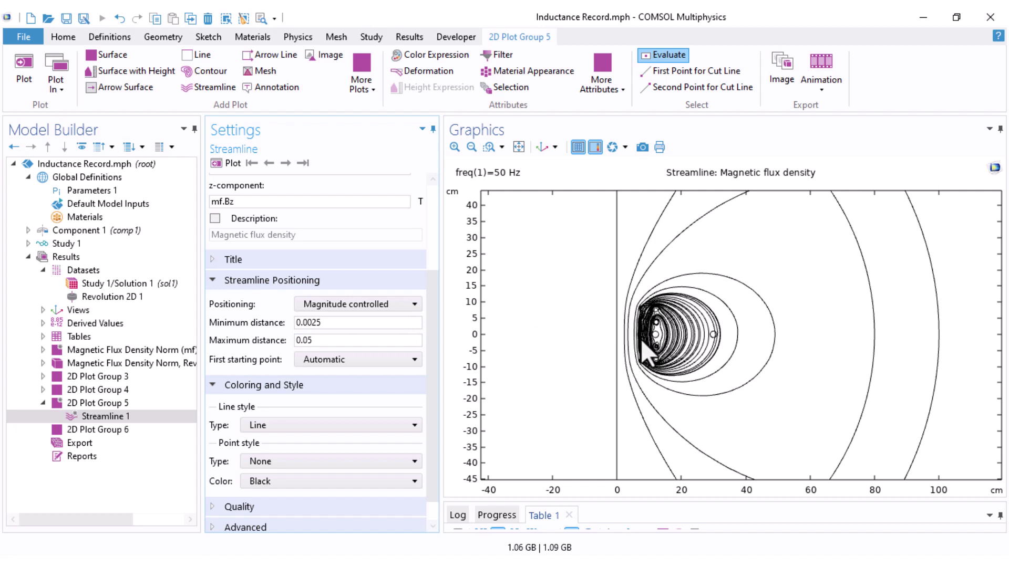
{"action": "left_click", "coordinate": [226, 163]}
Change the minimum distance to 0.0015 and replot the streamlines.
{"action": "left_click", "coordinate": [317, 323]}
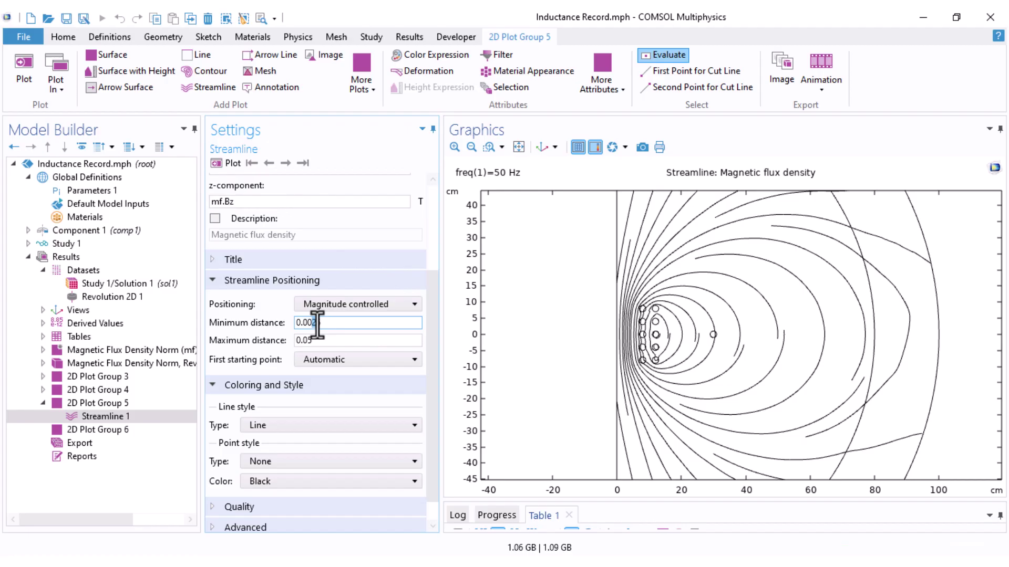
{"action": "left_click_drag", "start_coordinate": [317, 323], "coordinate": [312, 323]}
{"action": "left_click", "coordinate": [304, 322]}
{"action": "key", "text": "BackSpace"}
{"action": "type", "text": "15"}
{"action": "left_click", "coordinate": [223, 162]}
{"action": "scroll", "coordinate": [617, 355], "scroll_direction": "up", "scroll_amount": 3}
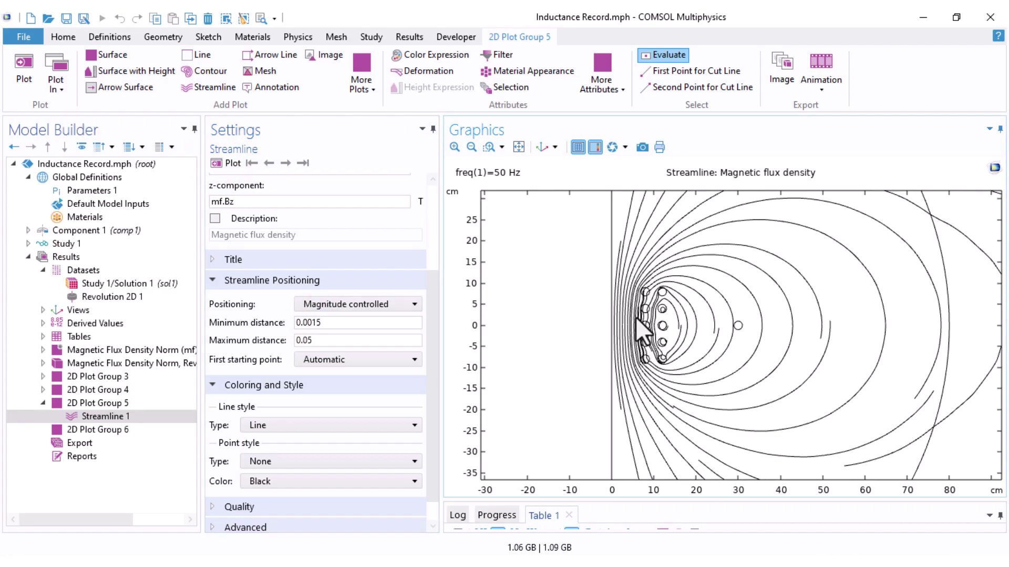
{"action": "left_click", "coordinate": [70, 419]}
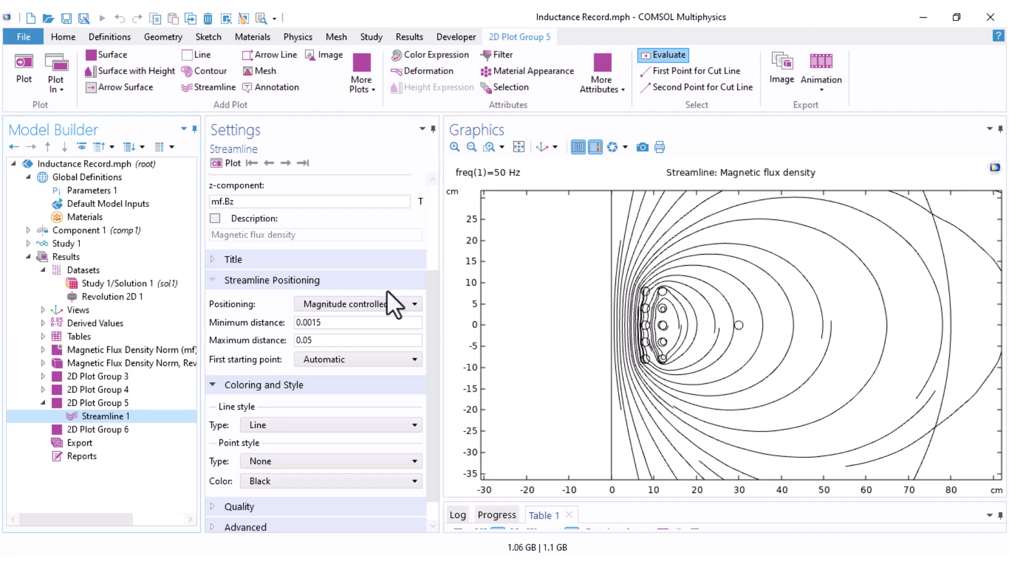
Set the streamline point style to Arrow and replot to show arrowheads.
{"action": "left_click_drag", "start_coordinate": [431, 291], "coordinate": [418, 332]}
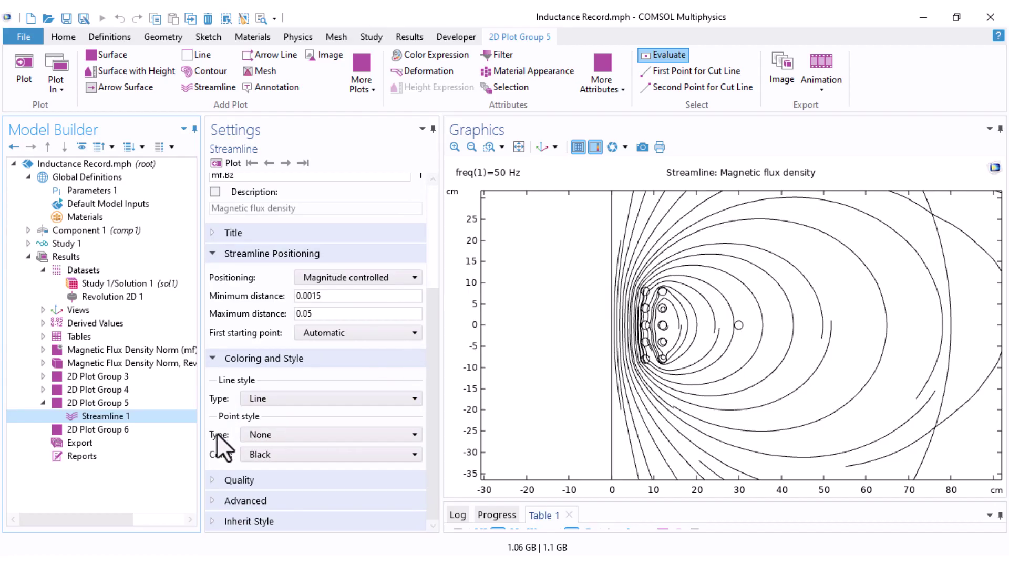
{"action": "left_click", "coordinate": [260, 436]}
{"action": "left_click", "coordinate": [277, 463]}
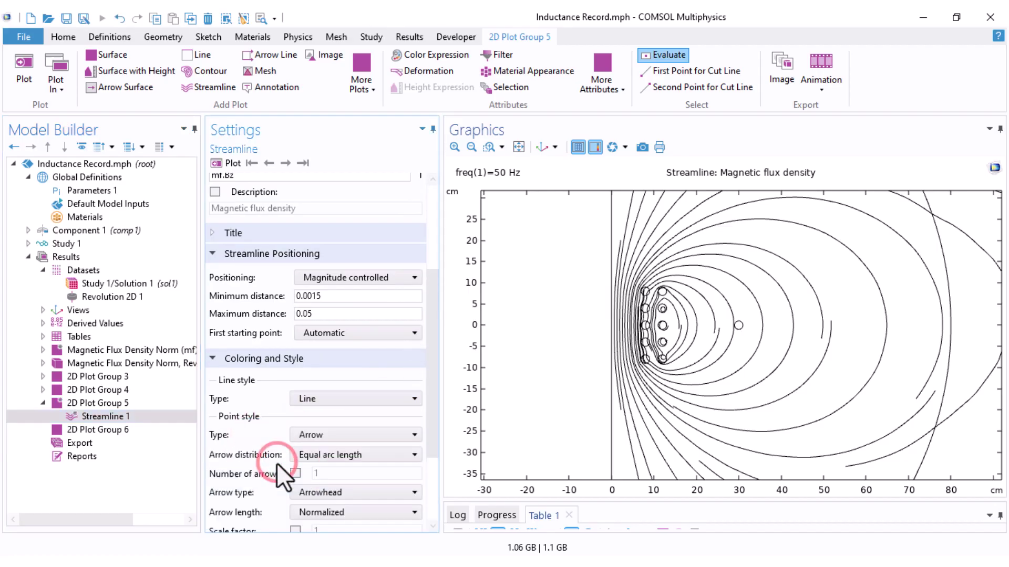
{"action": "left_click", "coordinate": [228, 164]}
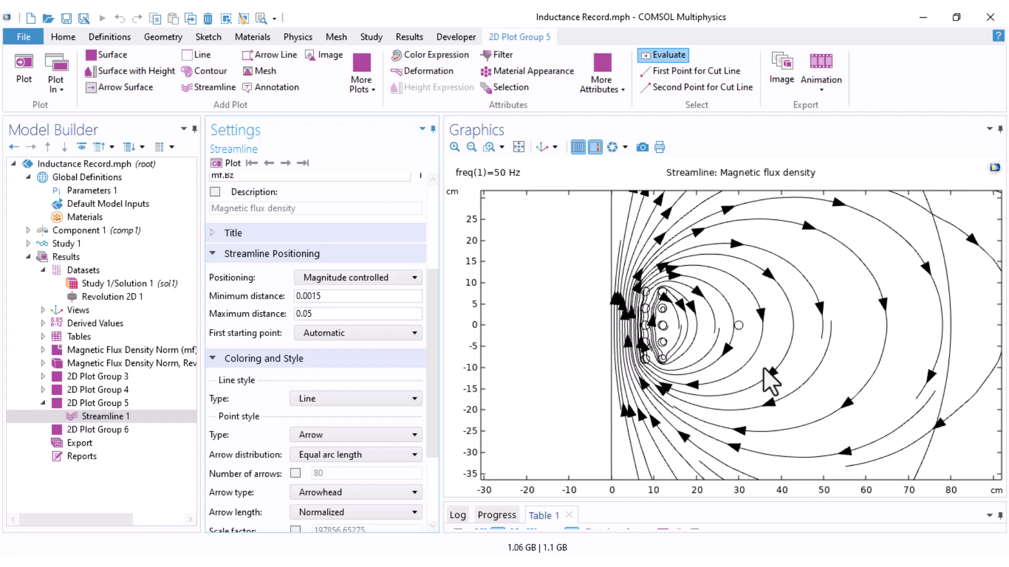
Try Logarithmic arrow length, then set the arrow length back to Normalized.
{"action": "scroll", "coordinate": [249, 400], "scroll_direction": "down", "scroll_amount": 3}
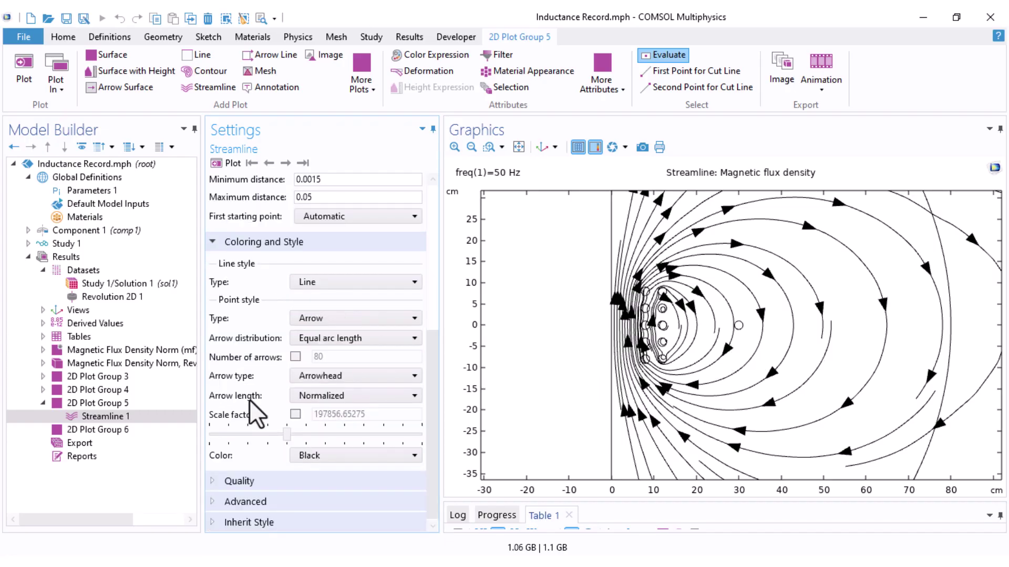
{"action": "left_click", "coordinate": [318, 397]}
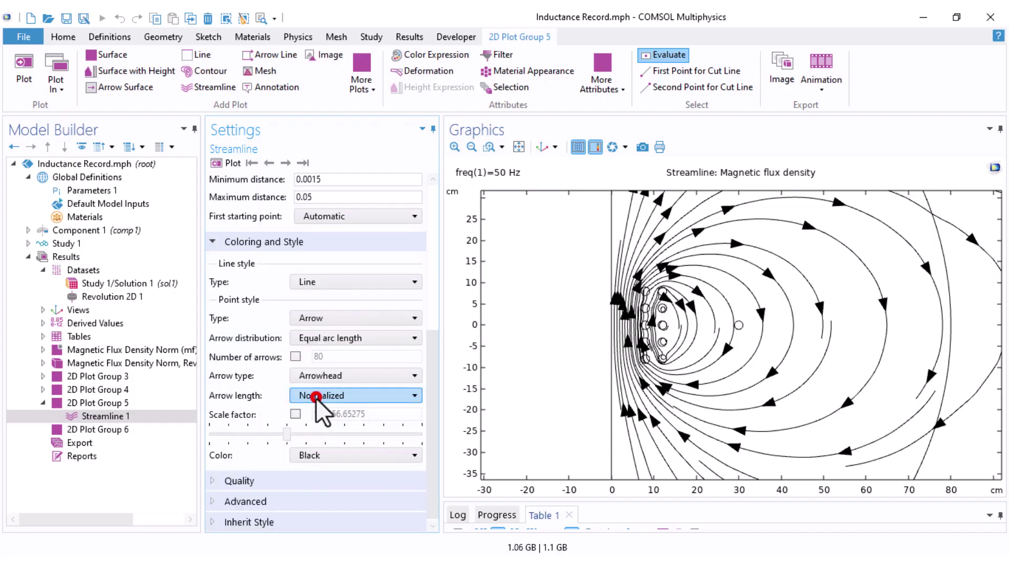
{"action": "left_click", "coordinate": [370, 409]}
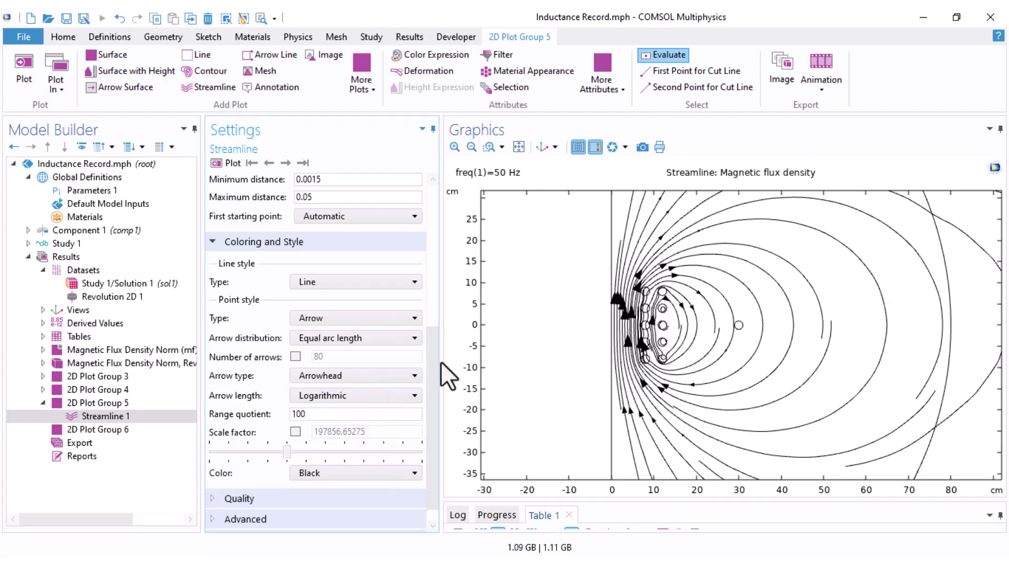
{"action": "left_click", "coordinate": [332, 394]}
{"action": "left_click", "coordinate": [324, 424]}
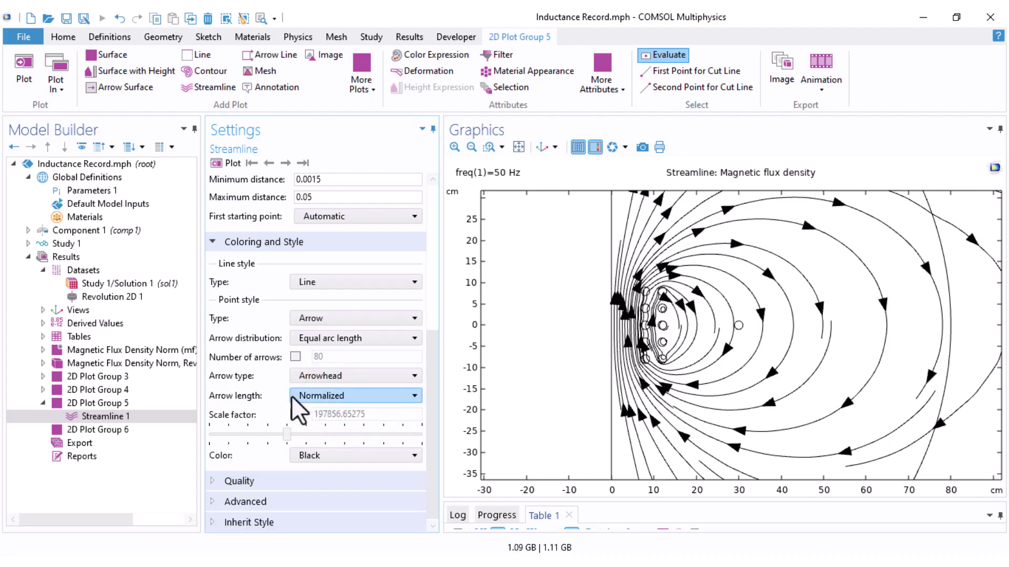
Add a Color Expression to Streamline 1, colouring the streamlines by mf.normB on a Rainbow scale with a legend.
{"action": "right_click", "coordinate": [93, 416]}
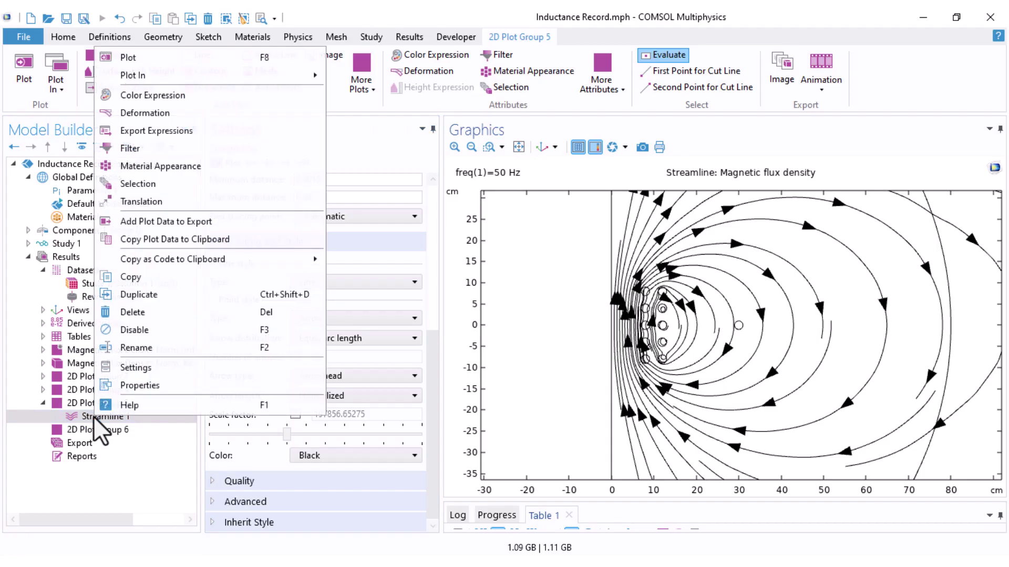
{"action": "left_click", "coordinate": [156, 96]}
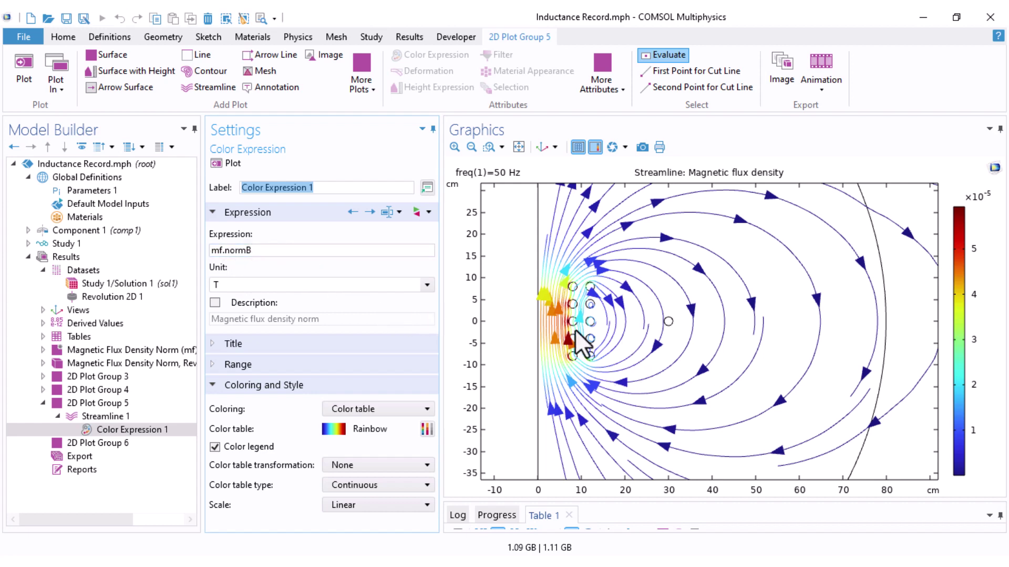
{"action": "scroll", "coordinate": [577, 320], "scroll_direction": "down", "scroll_amount": 1}
{"action": "scroll", "coordinate": [577, 319], "scroll_direction": "down", "scroll_amount": 2}
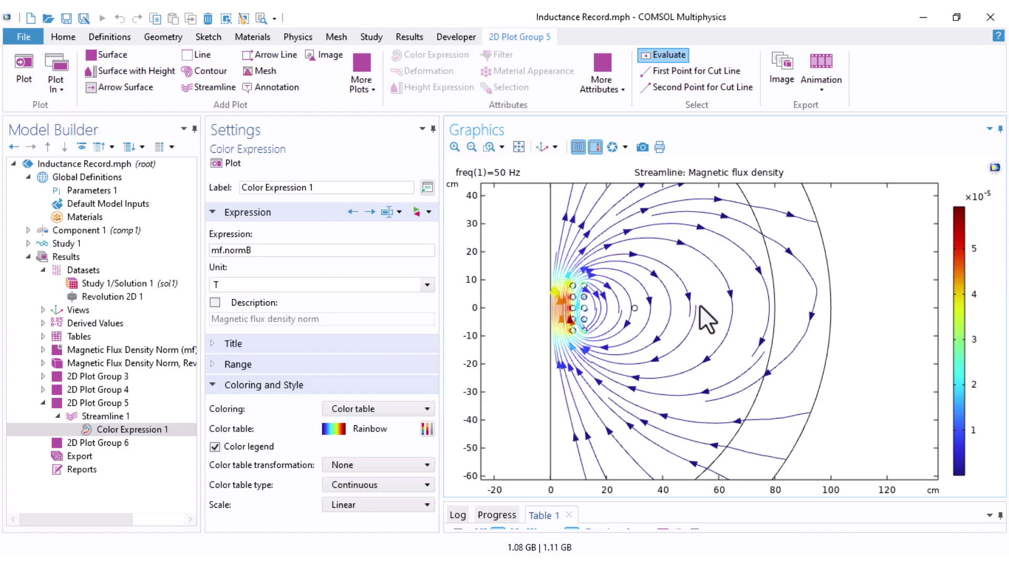
{"action": "scroll", "coordinate": [573, 315], "scroll_direction": "up", "scroll_amount": 2}
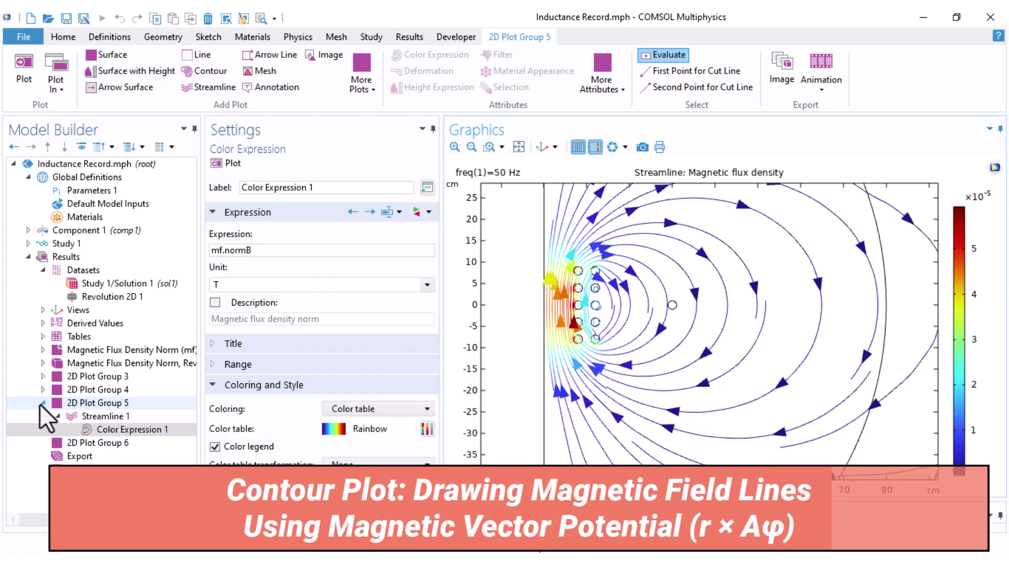
Collapse 2D Plot Group 5 and add a Contour plot to 2D Plot Group 6.
{"action": "left_click", "coordinate": [42, 403]}
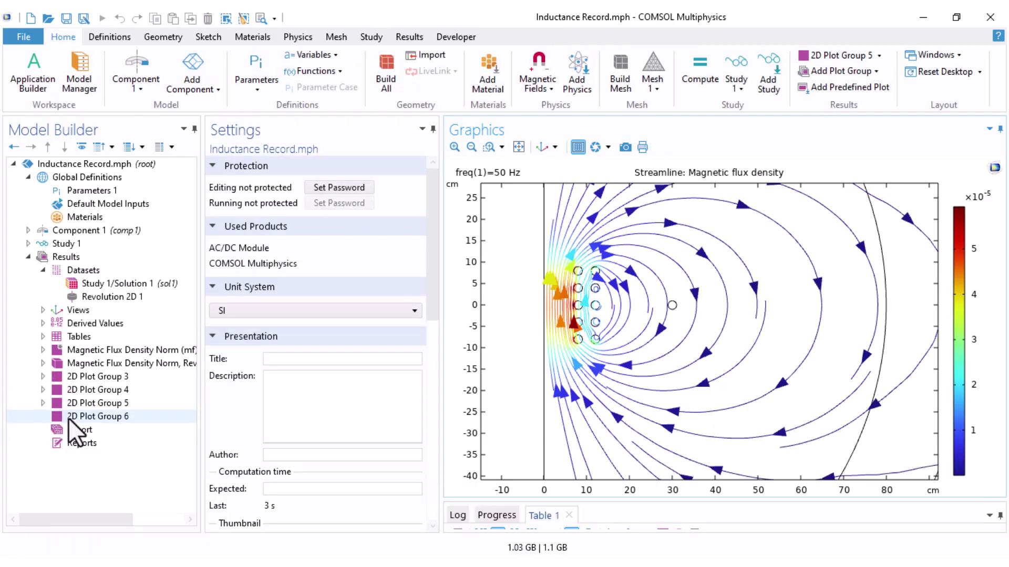
{"action": "left_click", "coordinate": [68, 418]}
{"action": "right_click", "coordinate": [68, 418]}
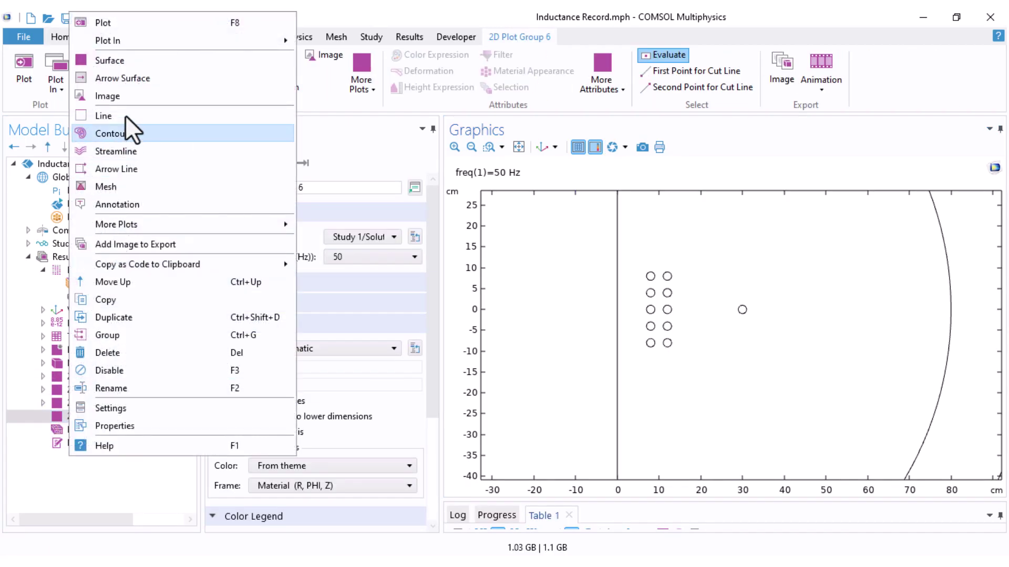
{"action": "left_click", "coordinate": [120, 135]}
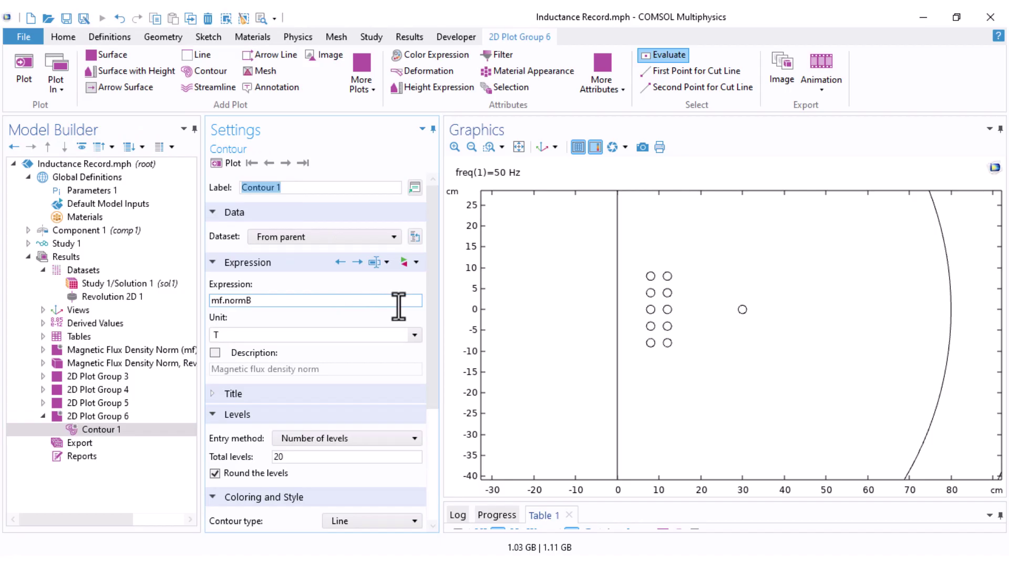
Replace the contour expression mf.normB with r*mf.Aphi.
{"action": "left_click_drag", "start_coordinate": [399, 306], "coordinate": [237, 305]}
{"action": "key", "text": "BackSpace"}
{"action": "type", "text": "r*mf.Aphi"}
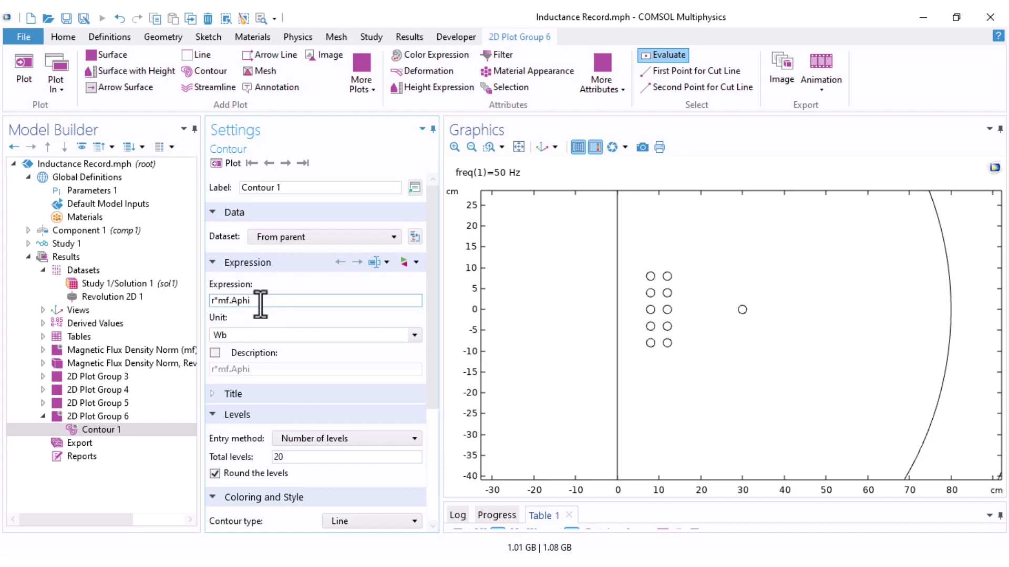
{"action": "left_click_drag", "start_coordinate": [260, 305], "coordinate": [239, 307]}
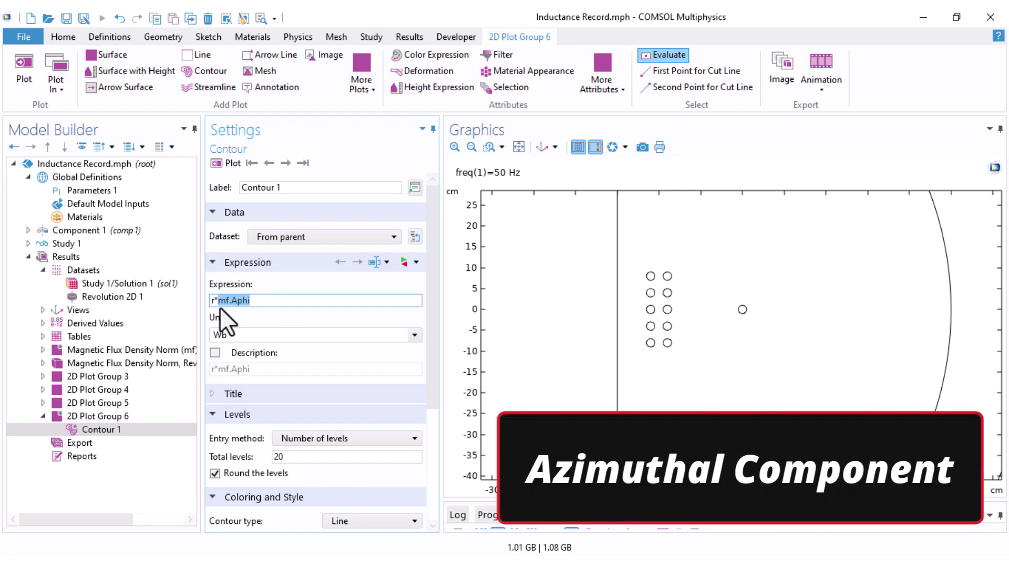
{"action": "left_click_drag", "start_coordinate": [219, 308], "coordinate": [210, 304]}
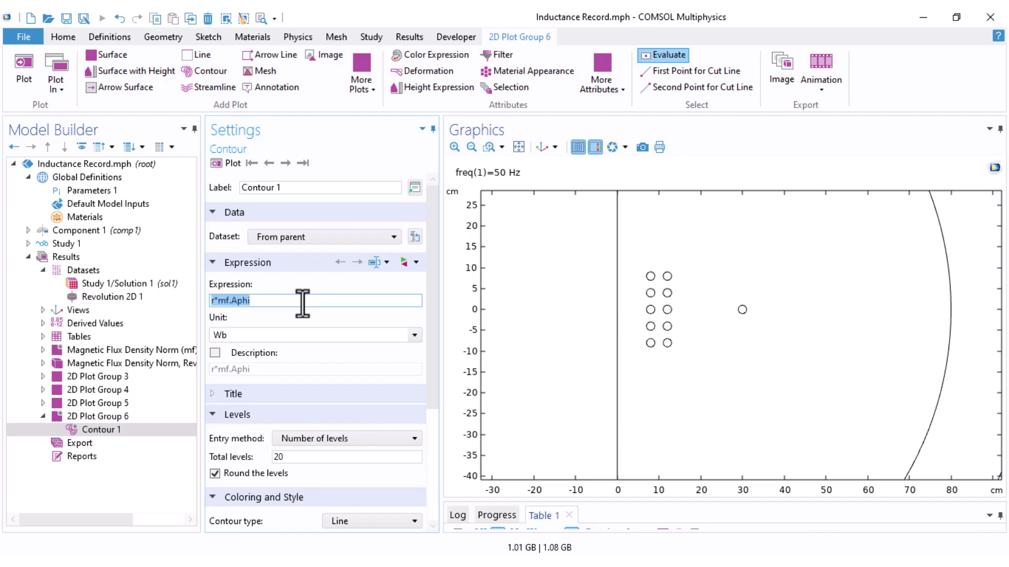
Plot the r*mf.Aphi contours, then redraw them with Total levels raised from 20 to 40.
{"action": "left_click", "coordinate": [230, 163]}
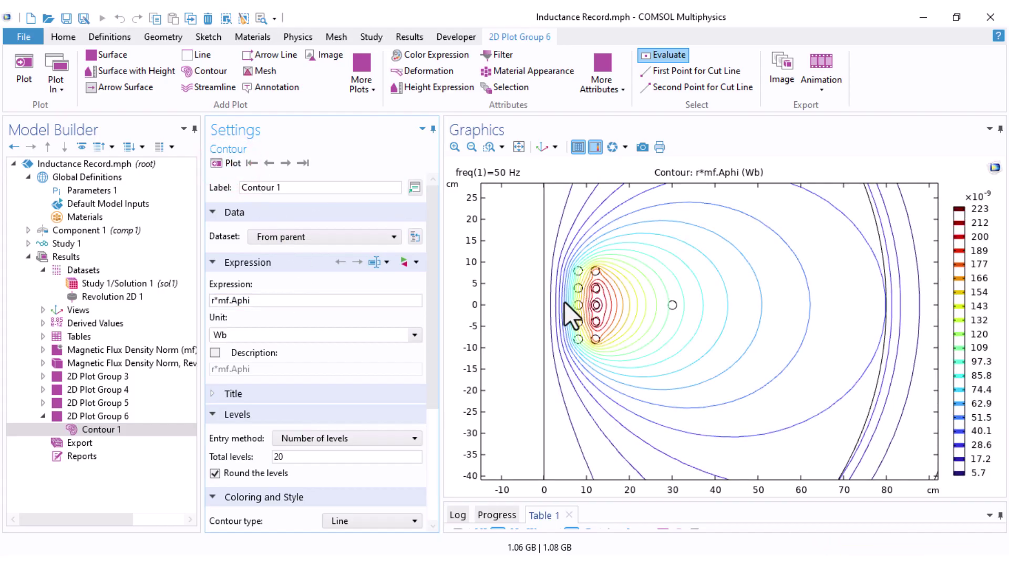
{"action": "scroll", "coordinate": [625, 321], "scroll_direction": "down", "scroll_amount": 2}
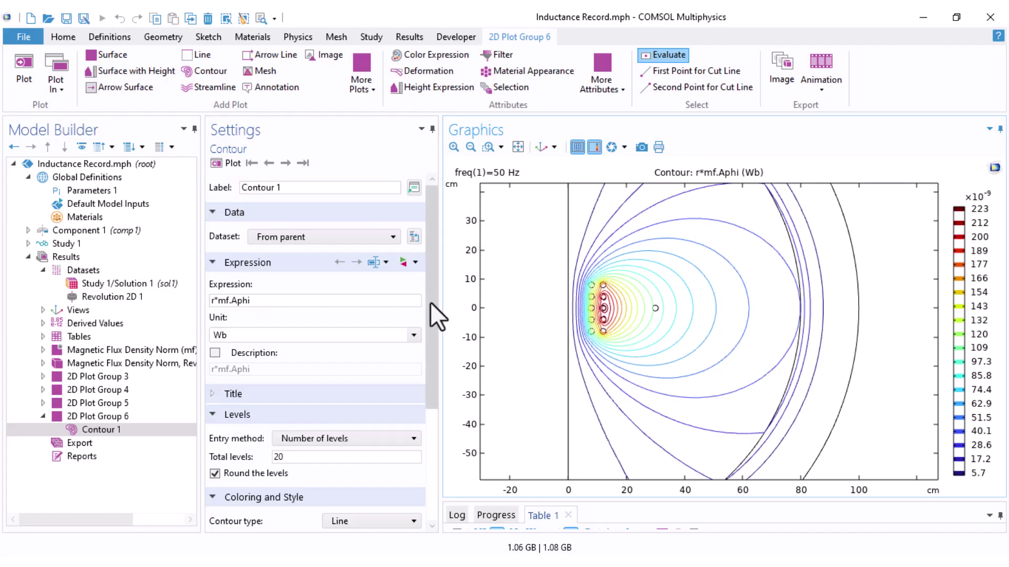
{"action": "left_click_drag", "start_coordinate": [430, 301], "coordinate": [425, 350]}
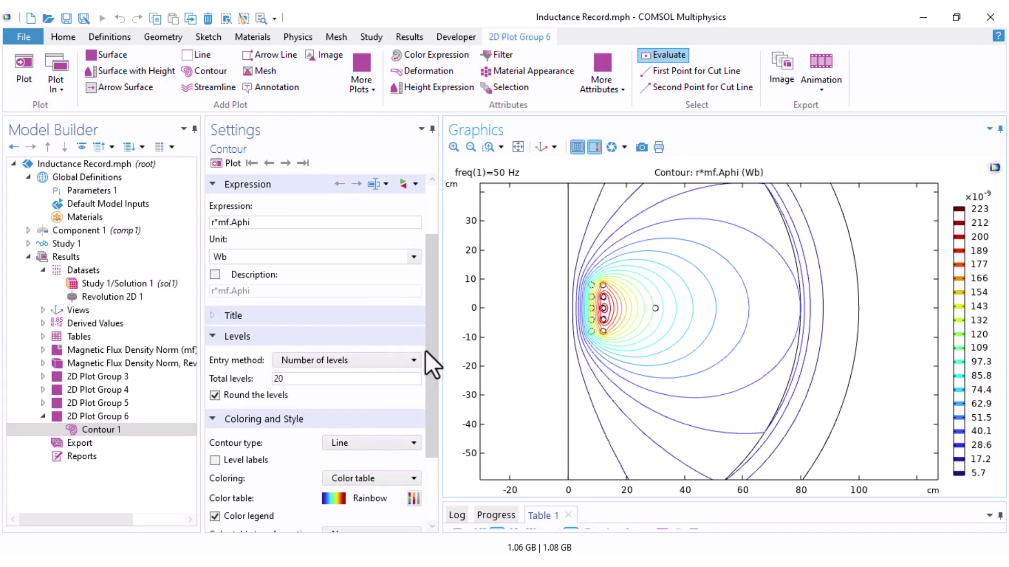
{"action": "double_click", "coordinate": [299, 379]}
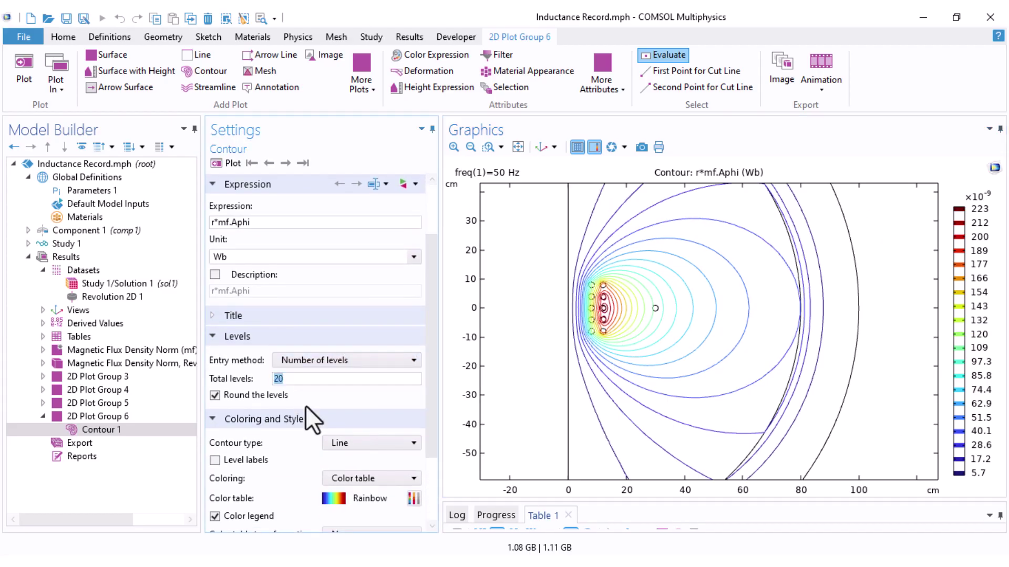
{"action": "left_click", "coordinate": [232, 163]}
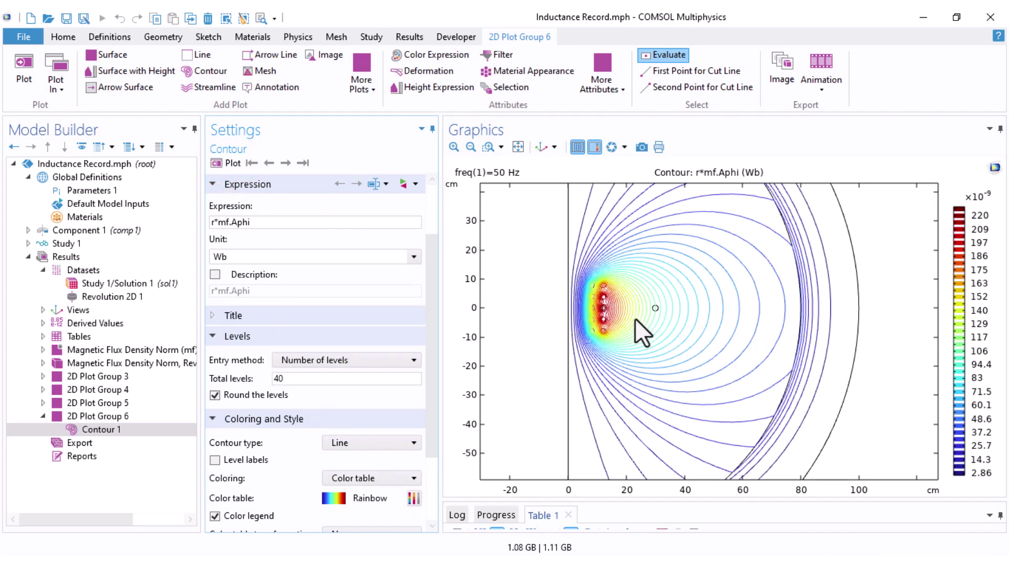
{"action": "scroll", "coordinate": [626, 326], "scroll_direction": "up", "scroll_amount": 3}
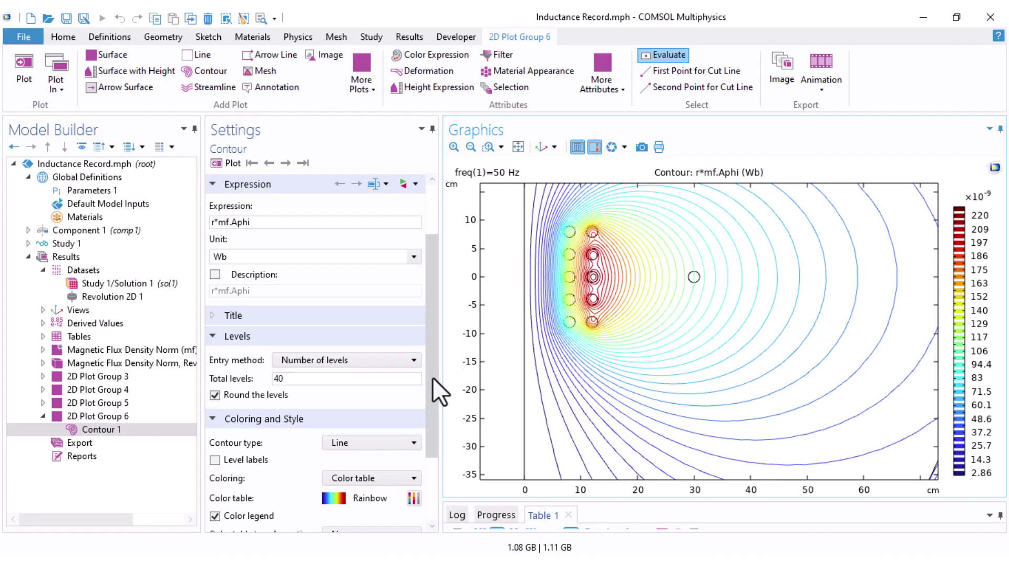
{"action": "scroll", "coordinate": [433, 377], "scroll_direction": "down", "scroll_amount": 3}
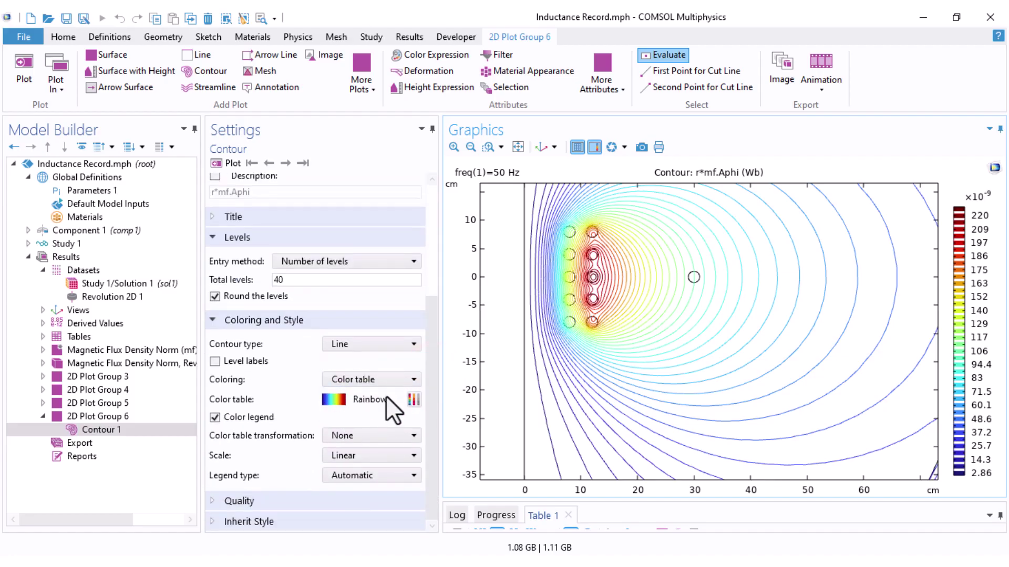